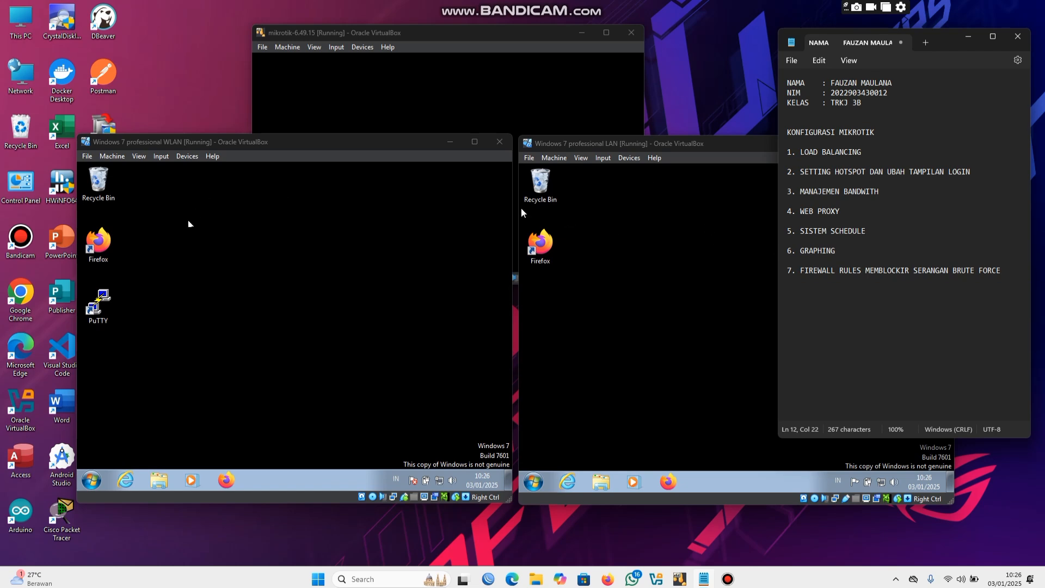
Switch to WinBox, review the hotspot's user profiles and user list, and close the Hotspot window
click(651, 199)
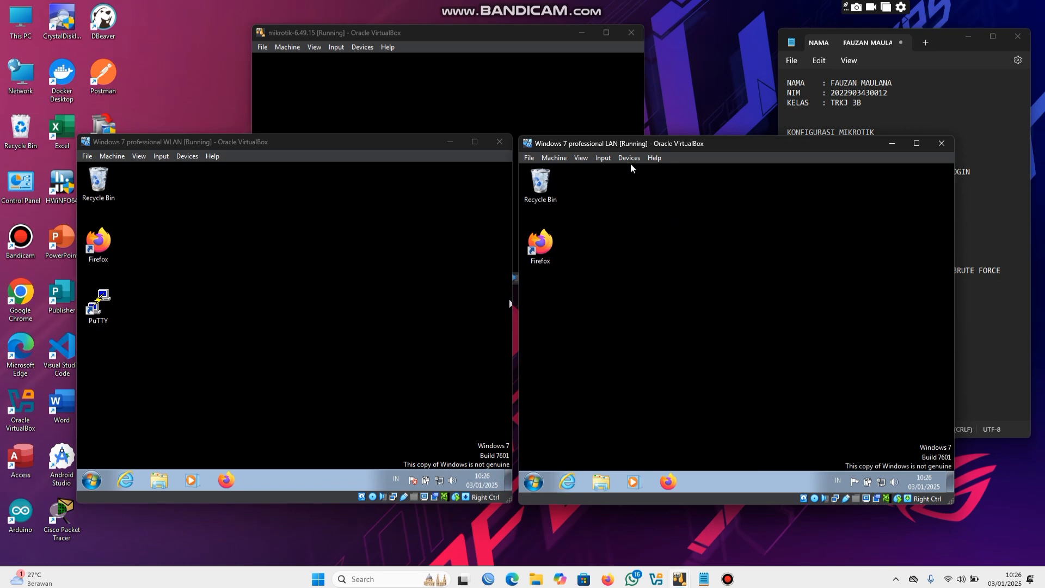
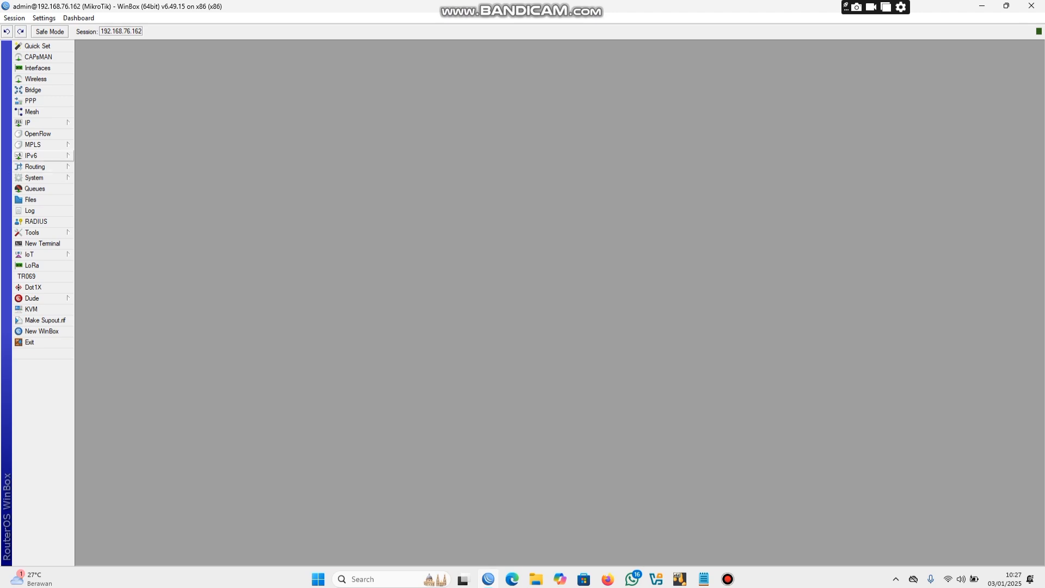
click(27, 123)
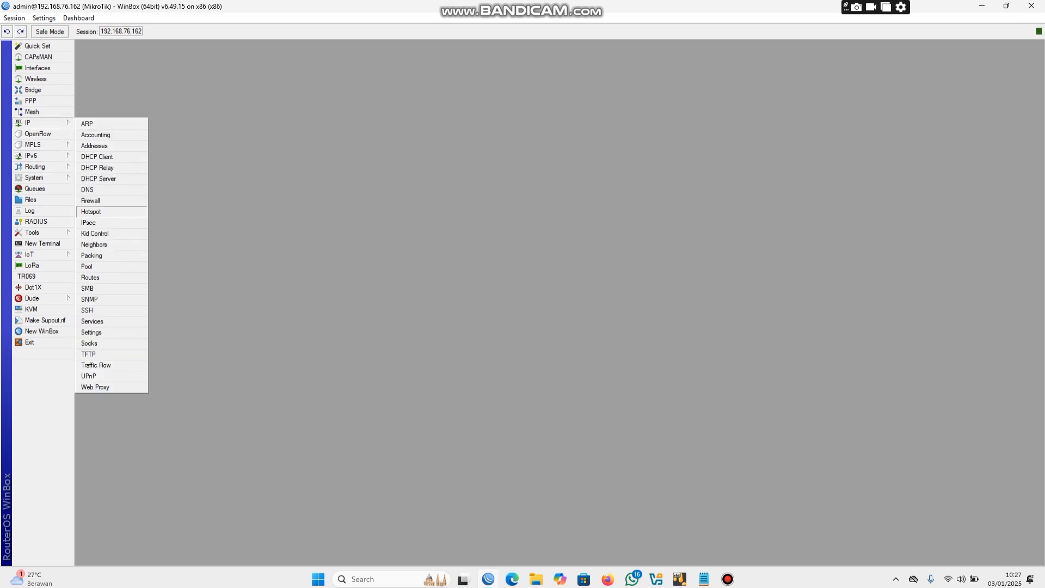
click(90, 211)
click(517, 146)
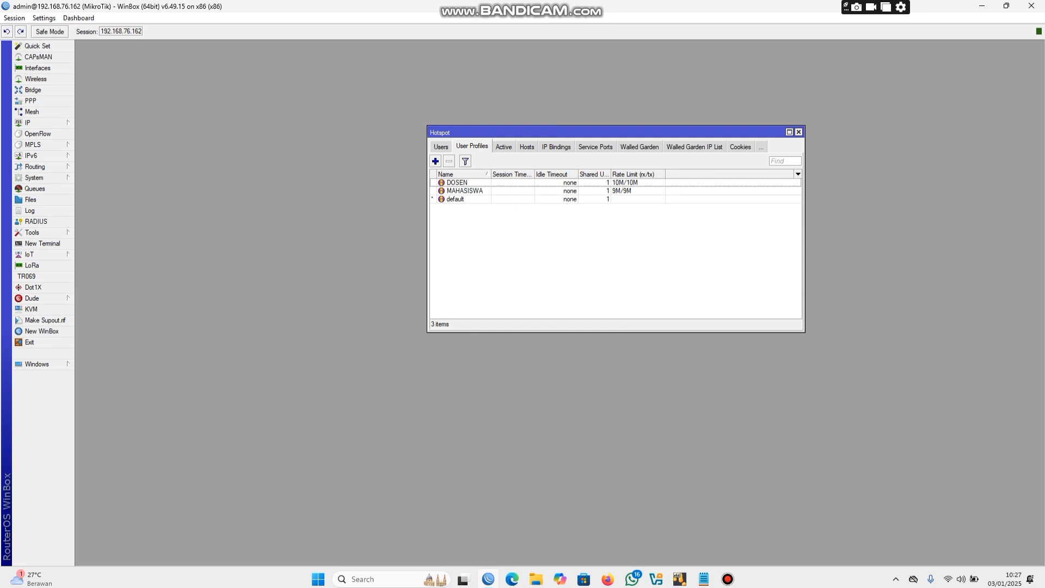
click(441, 147)
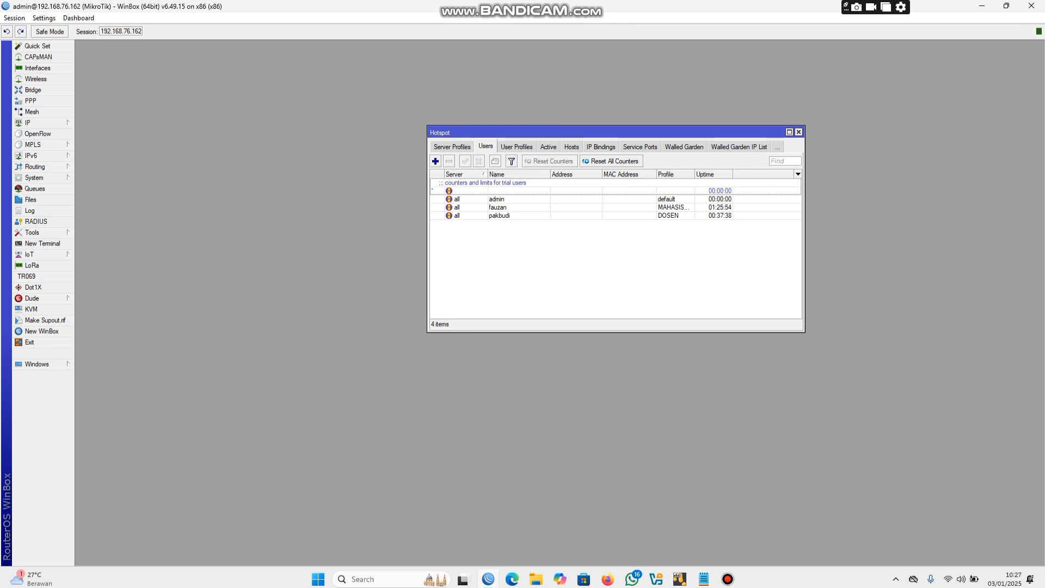
click(516, 147)
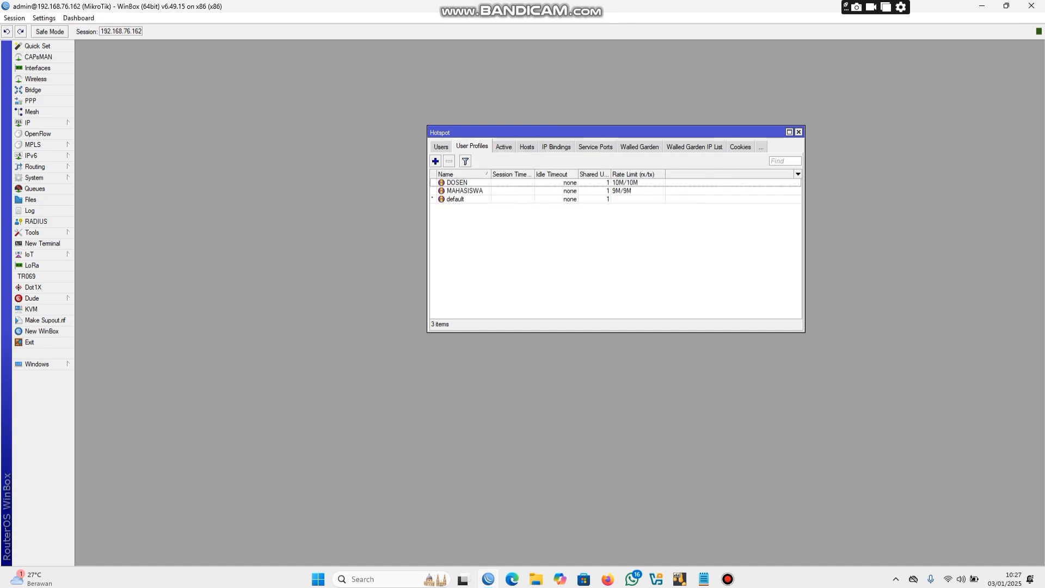
drag(550, 133, 554, 146)
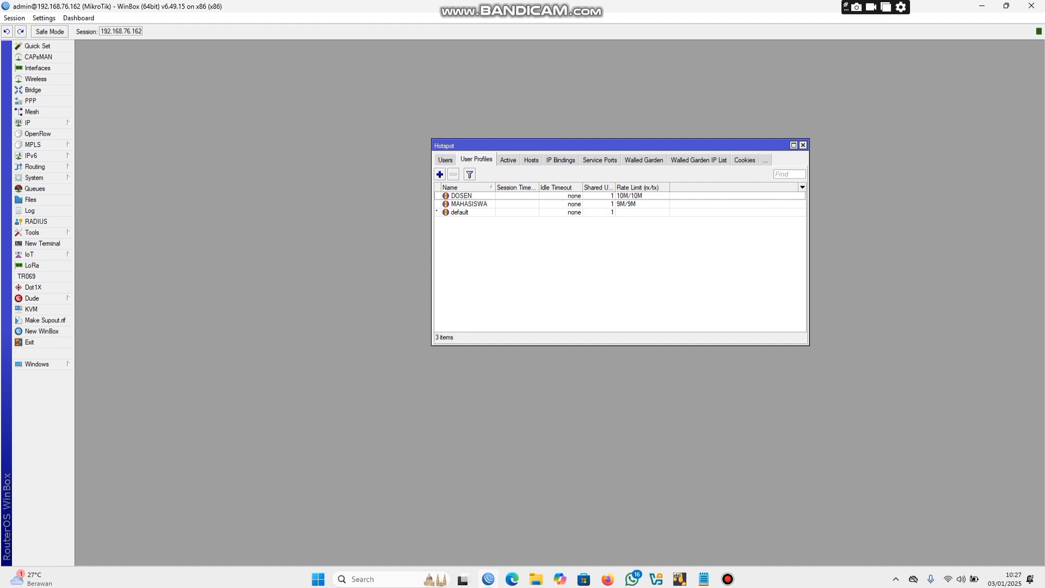
drag(554, 146, 519, 132)
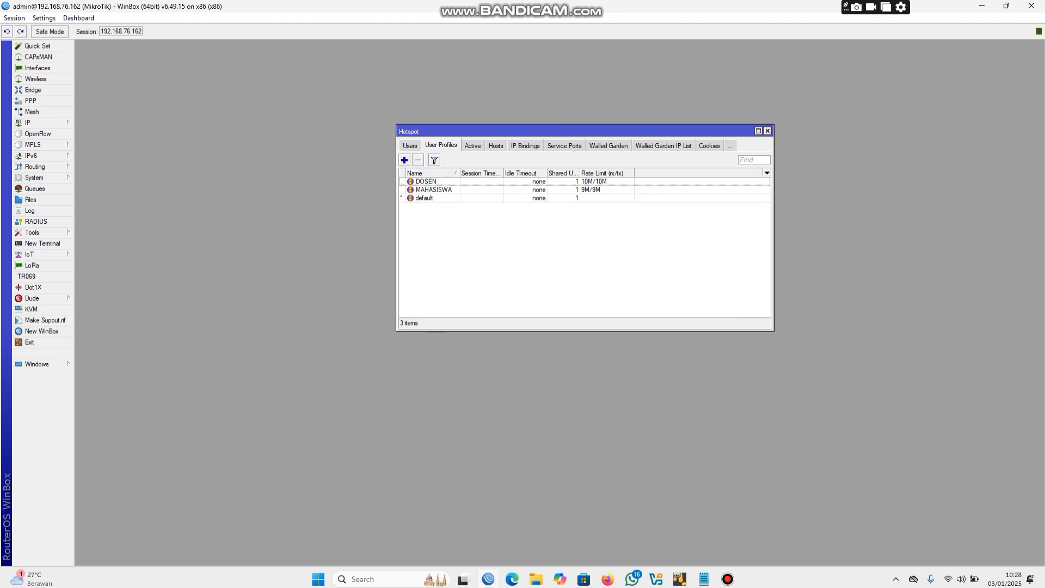
click(768, 132)
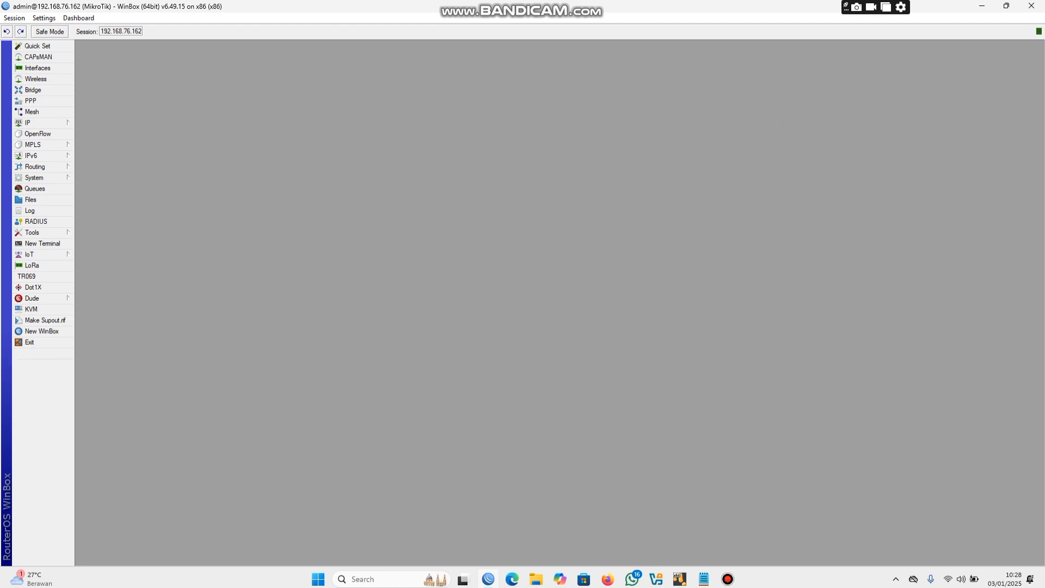
Switch to the Windows 7 WLAN virtual machine and open the hotspot's login page by its domain in Firefox
click(680, 579)
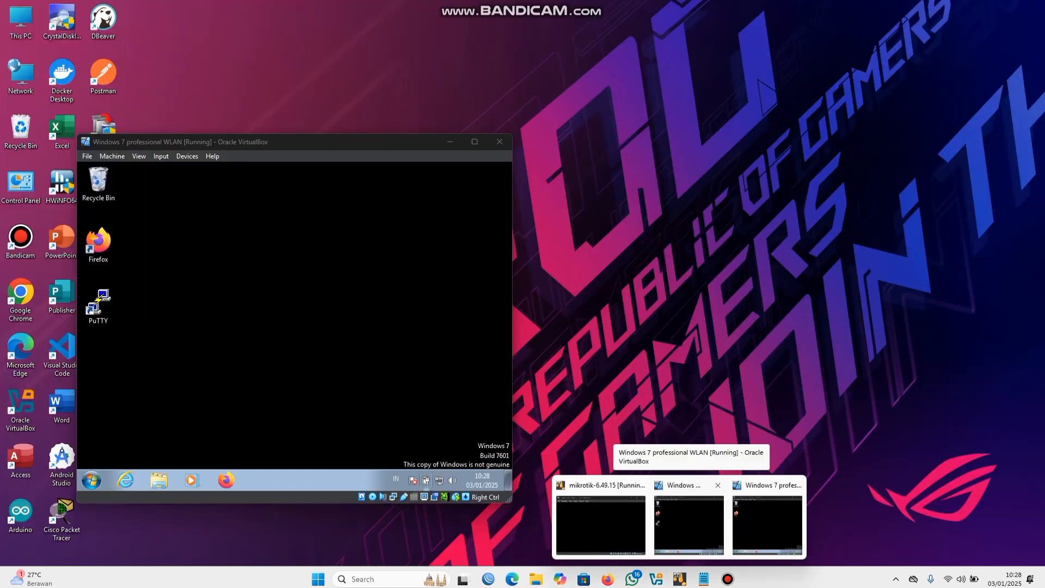
click(768, 520)
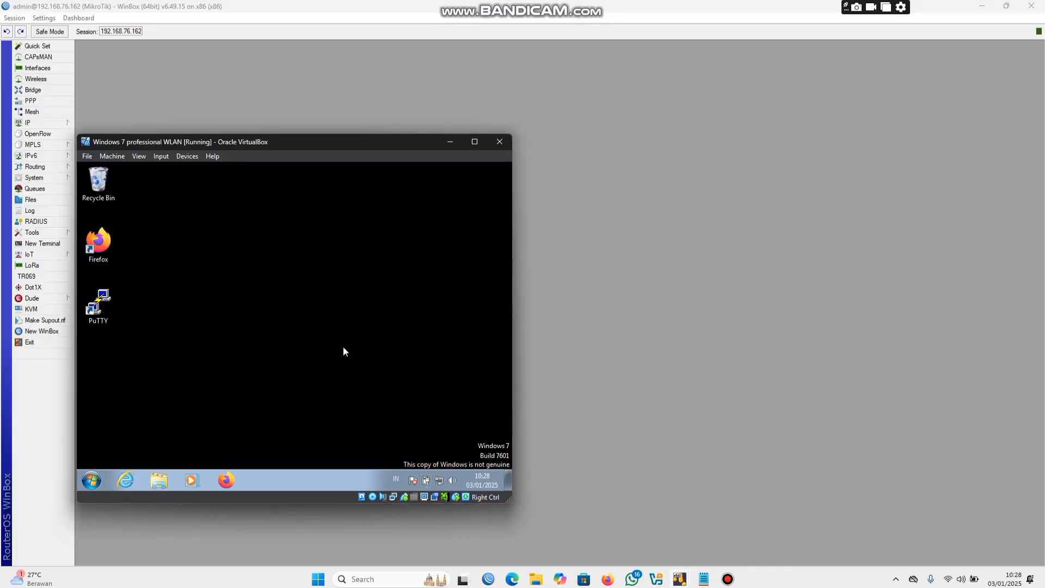
double_click(112, 239)
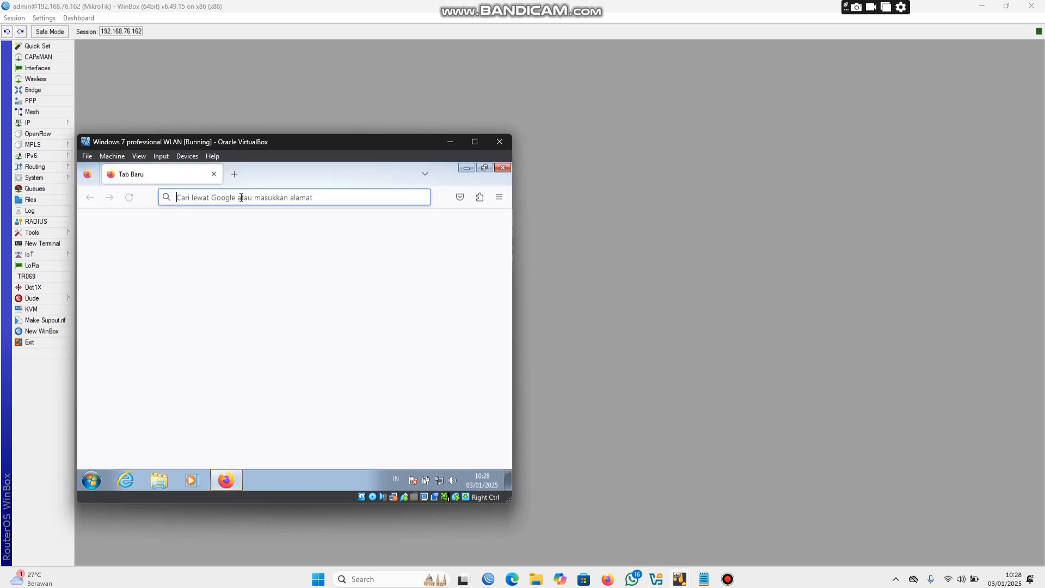
click(240, 199)
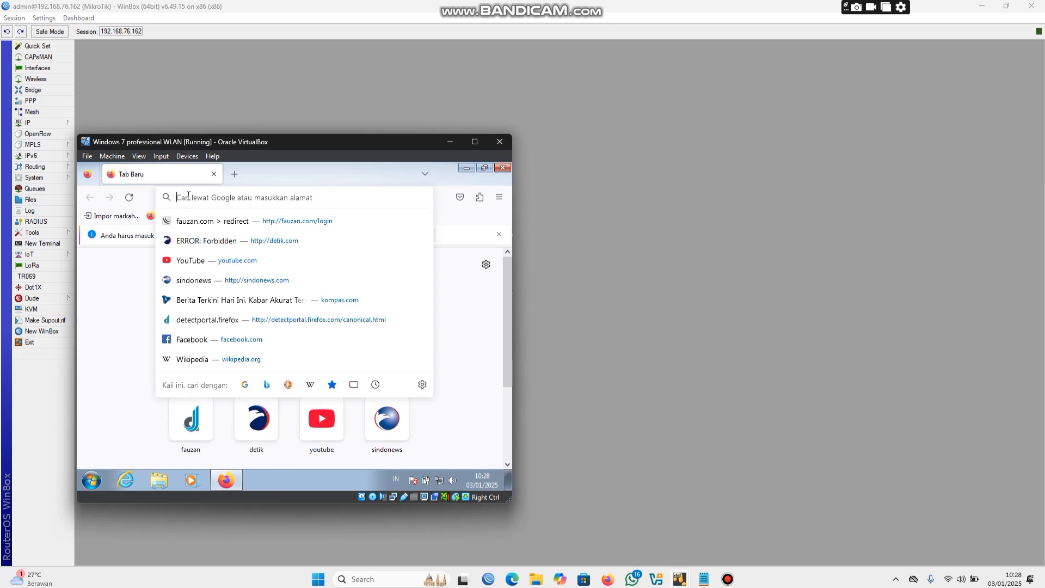
text(fauza)
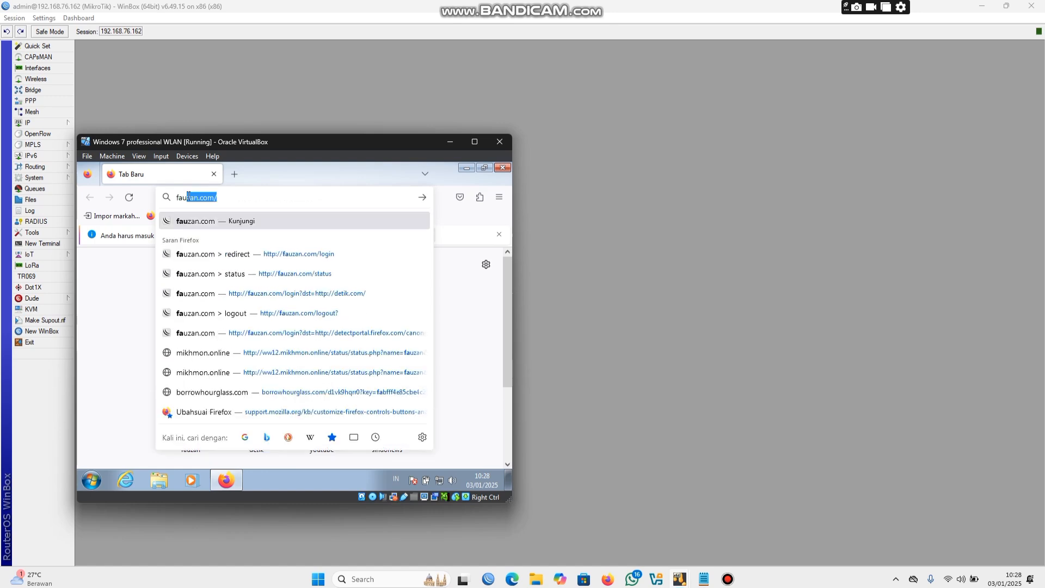
text(n.co)
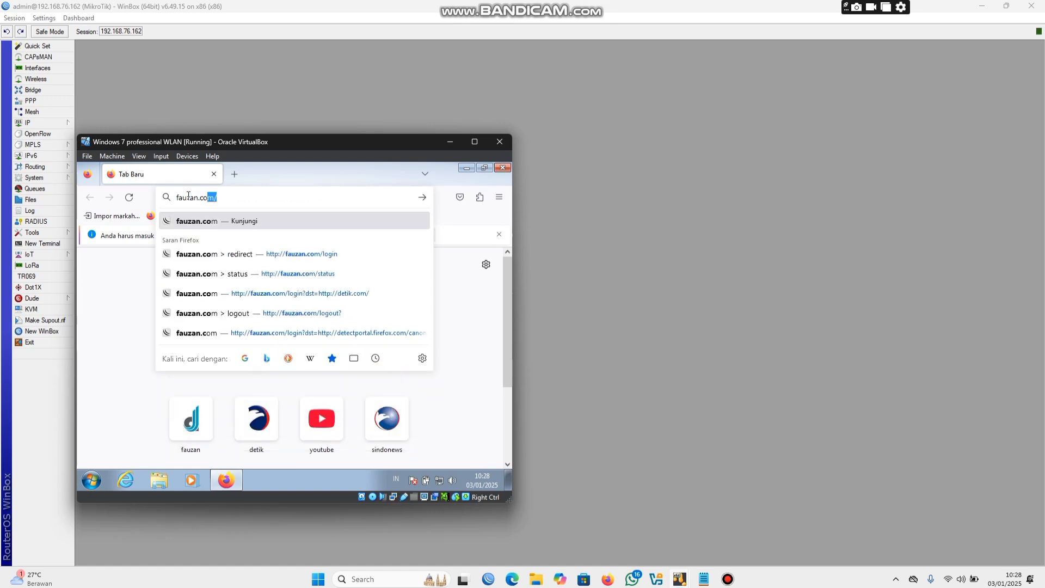
key(Return)
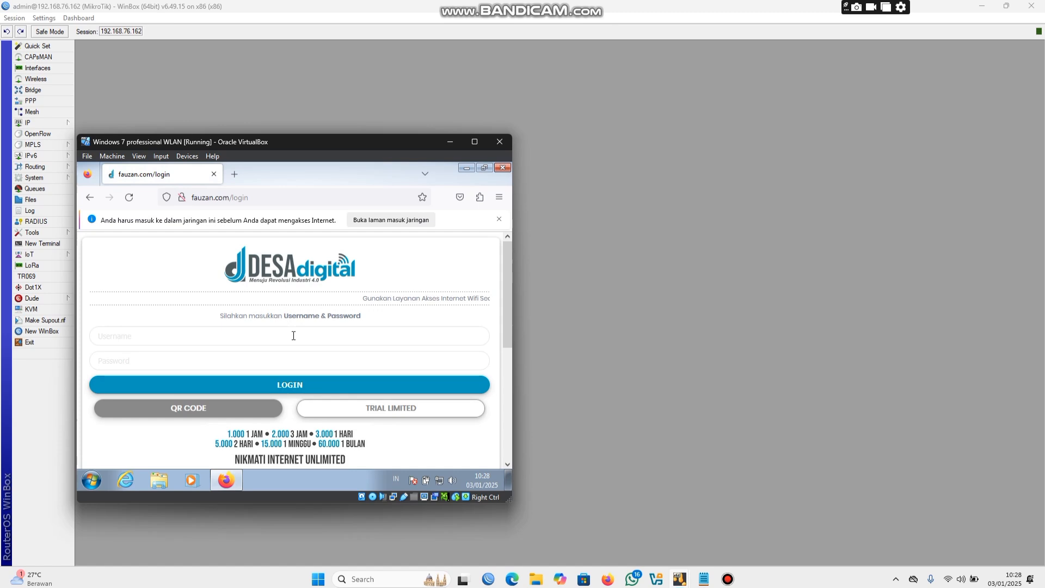
scroll(293, 336, down, 5)
scroll(292, 335, up, 5)
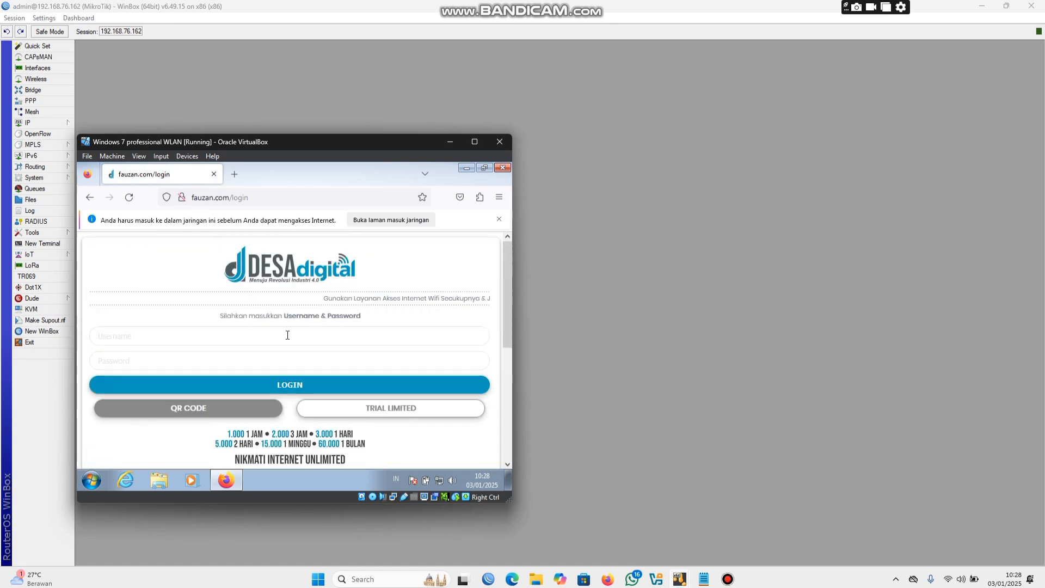
Log in to the hotspot with the MAHASISWA account's username and password
click(181, 343)
text(fa)
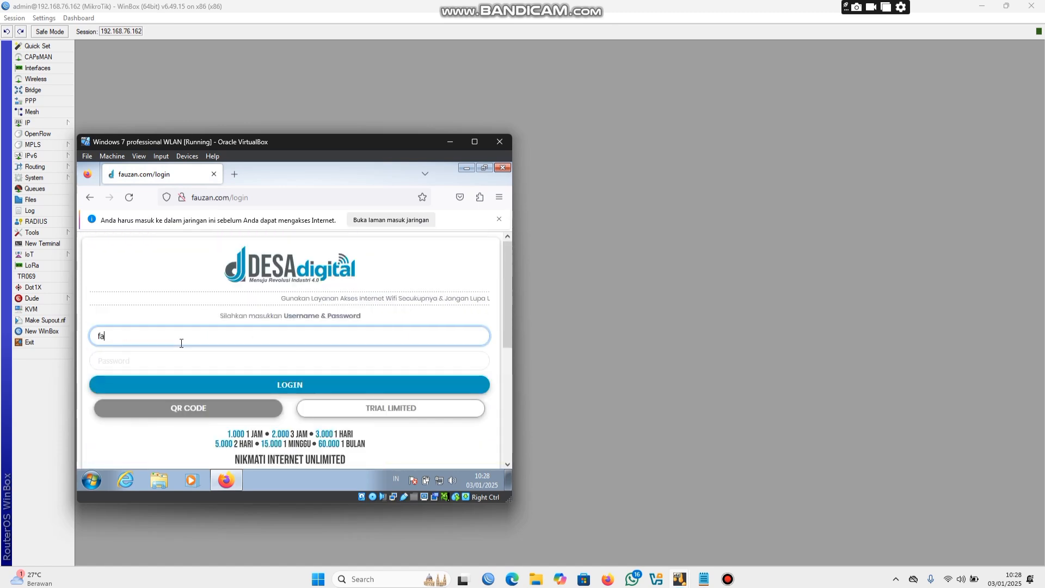
text(uzan)
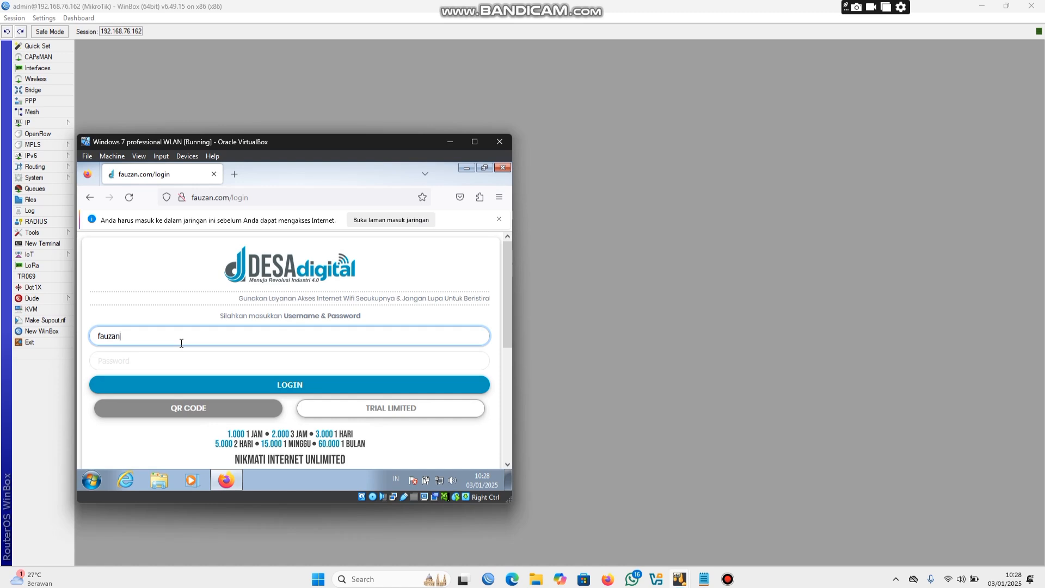
click(190, 357)
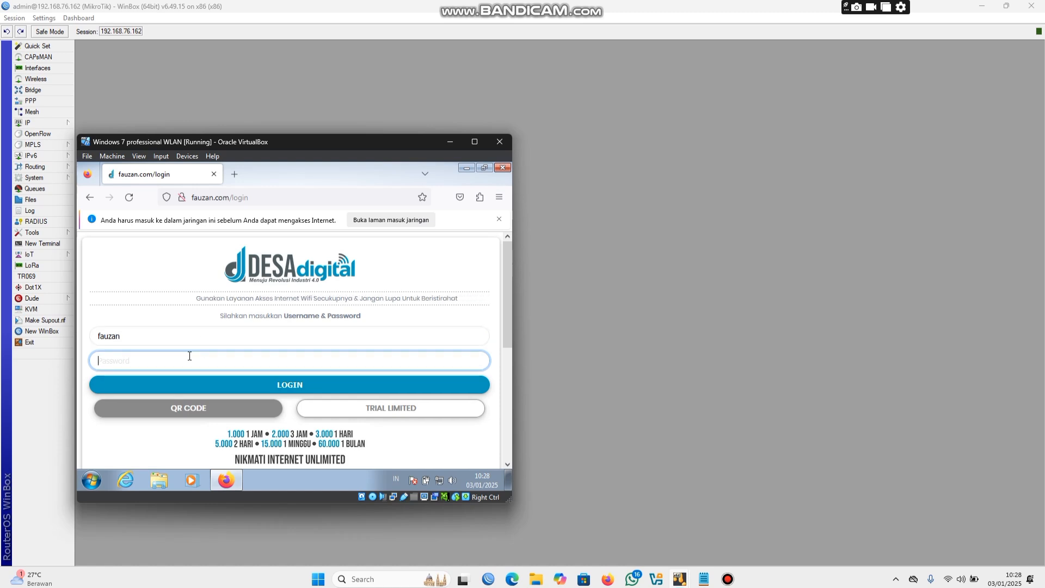
text(1)
key(Return)
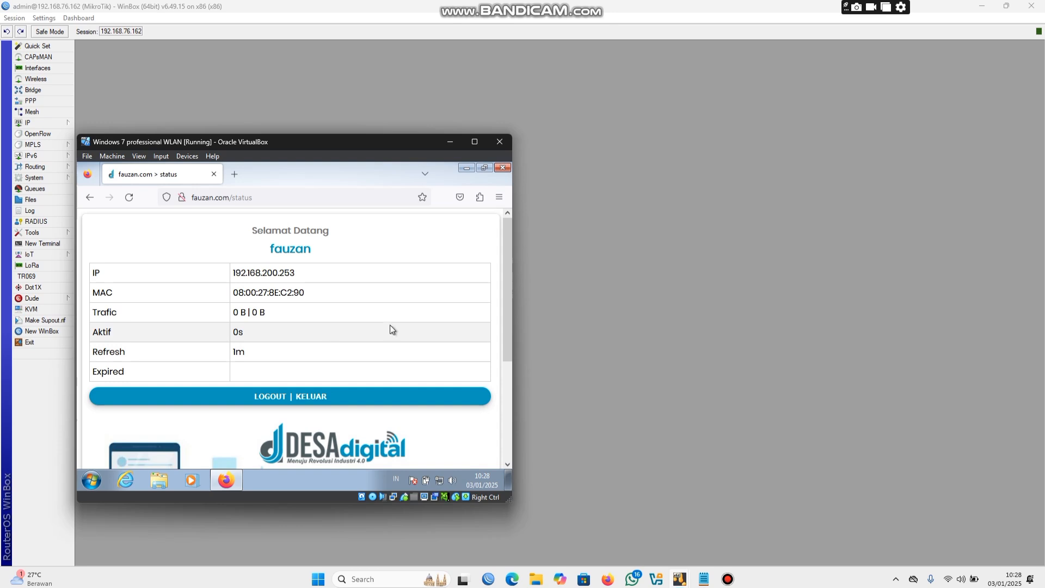
scroll(312, 247, down, 2)
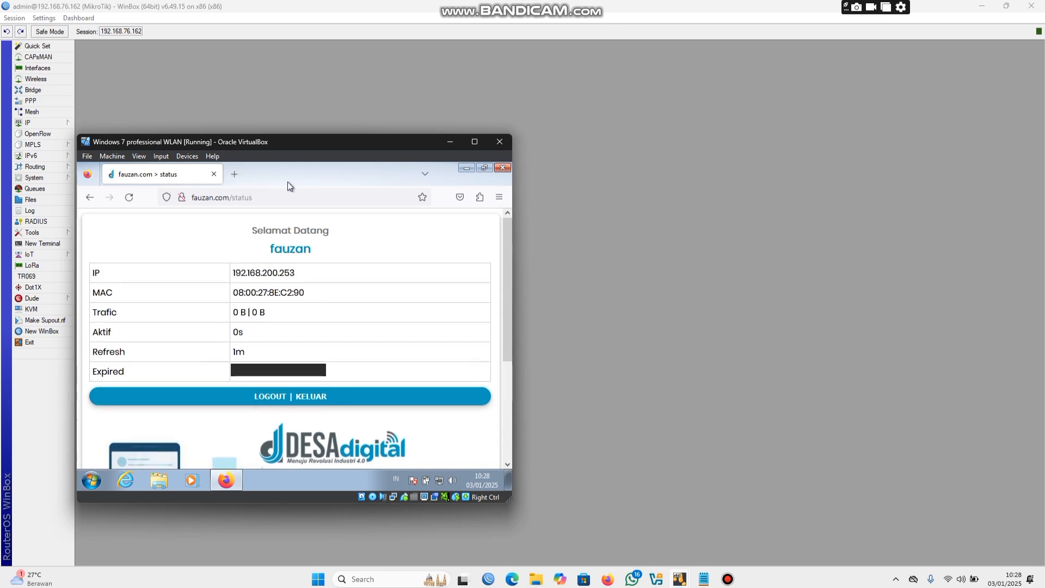
Bring up the Windows 7 LAN virtual machine and place the WLAN machine's window beside it without overlap
drag(371, 141, 407, 143)
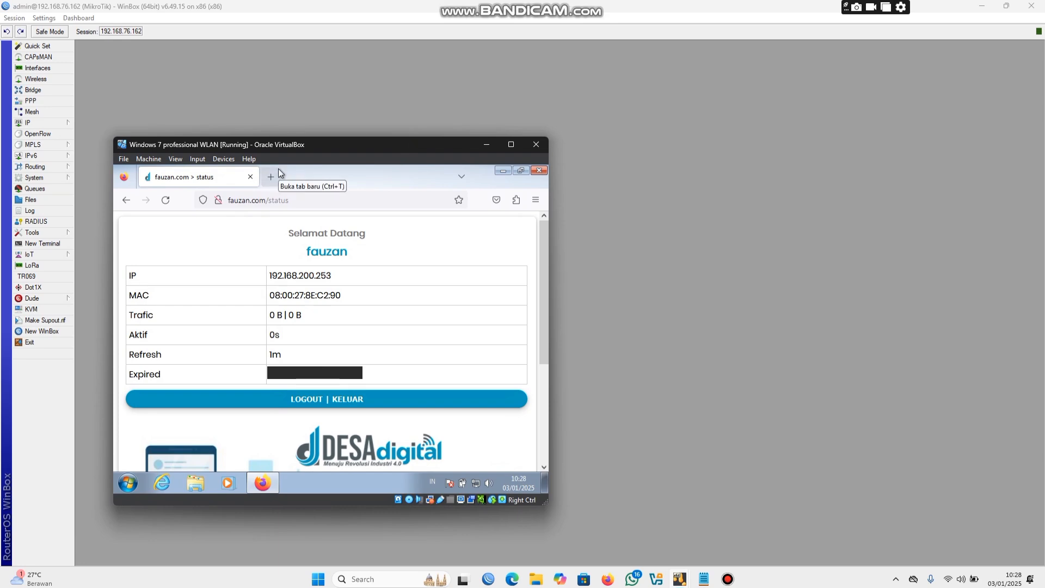
mouse_move(679, 578)
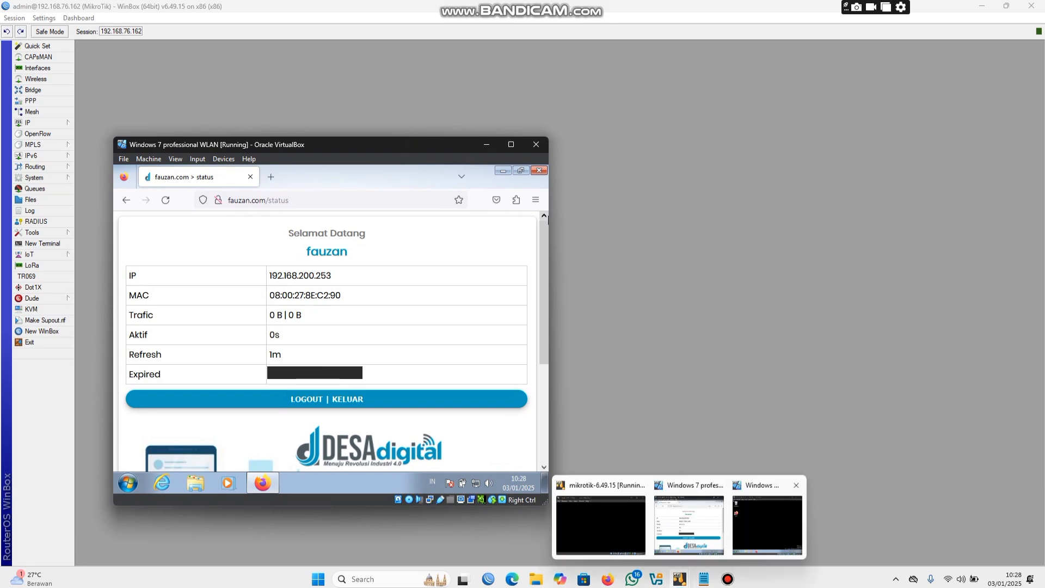
click(768, 520)
click(417, 165)
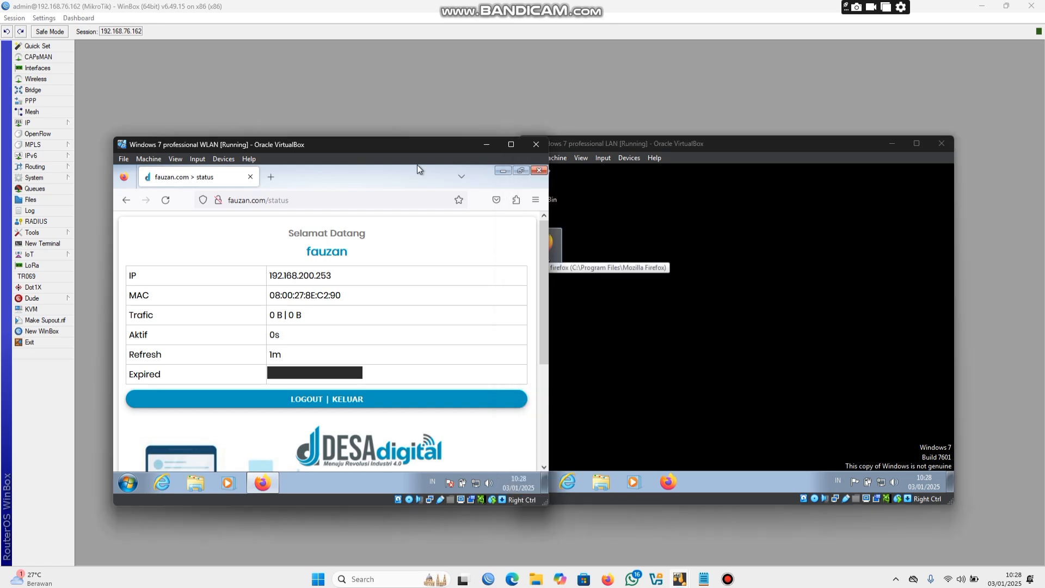
drag(414, 144, 371, 135)
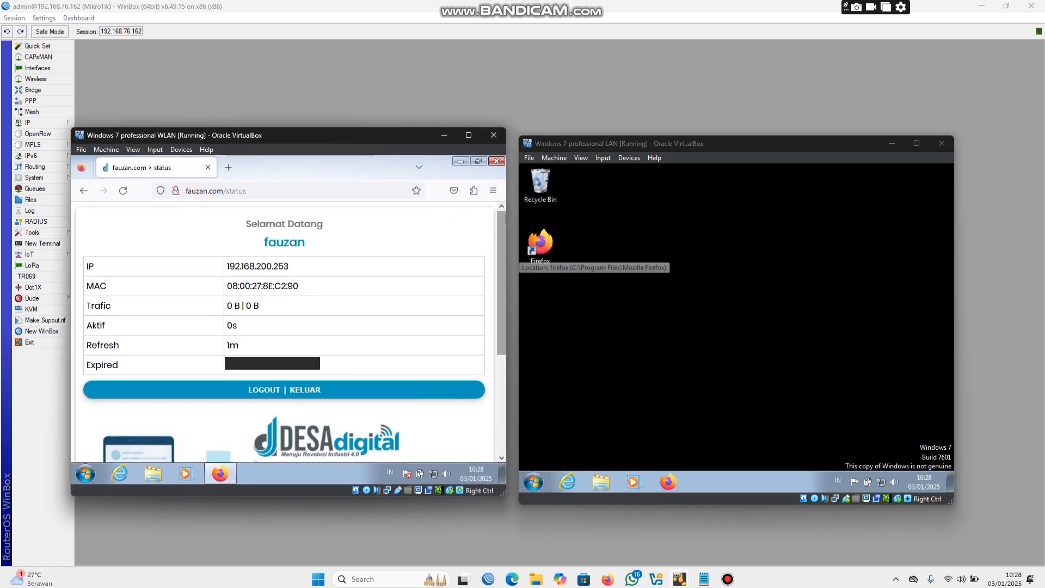
In the LAN virtual machine, open YouTube in Firefox, search for "upin" and browse the results
click(534, 241)
double_click(534, 240)
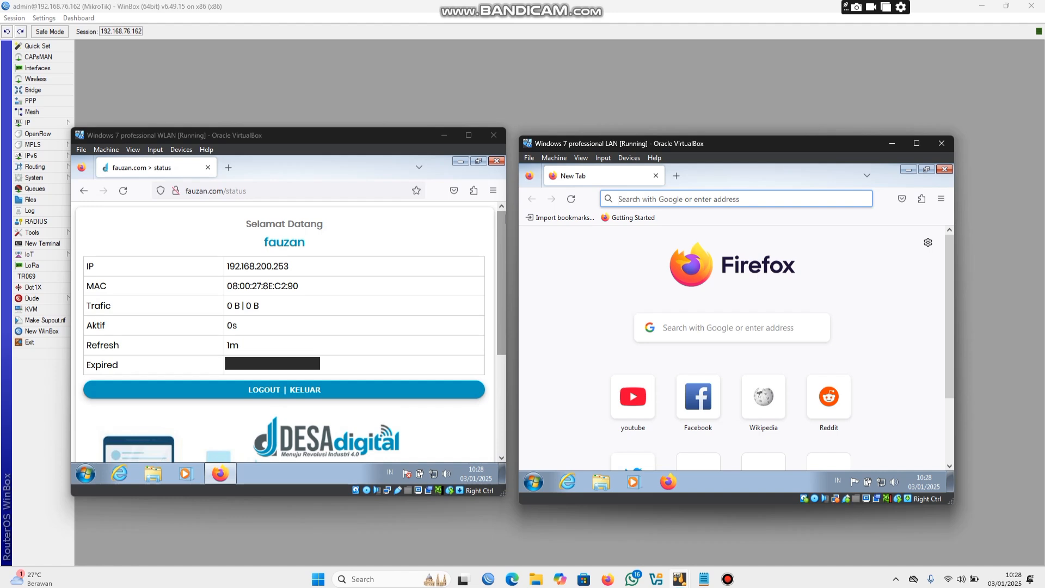
click(650, 407)
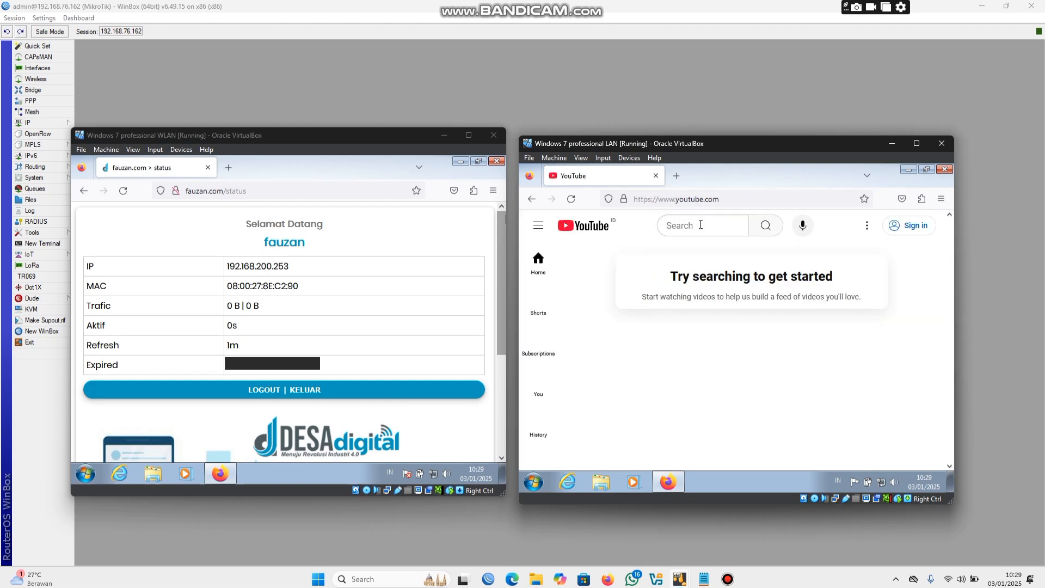
click(701, 224)
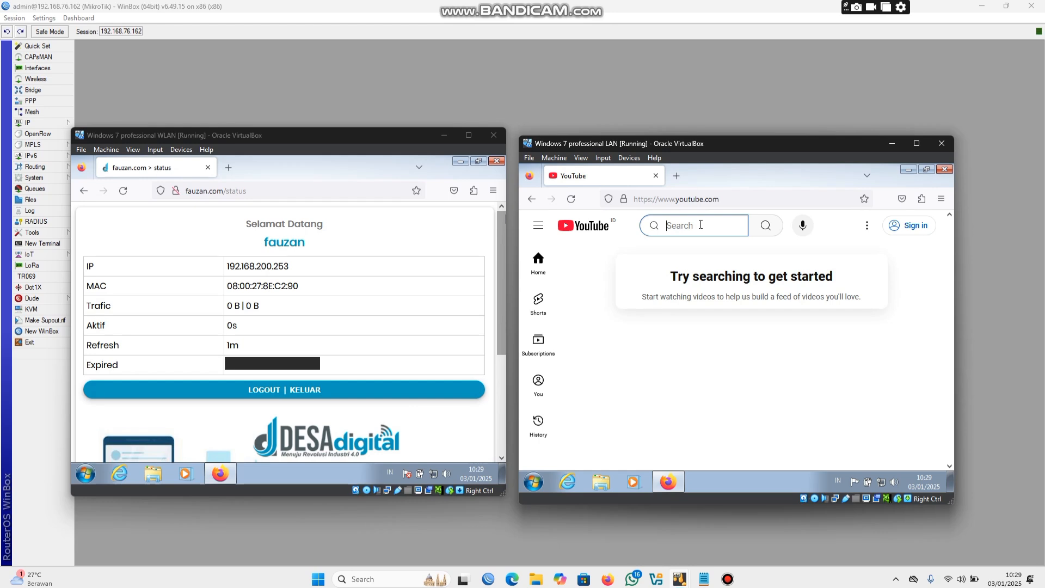
text(upin)
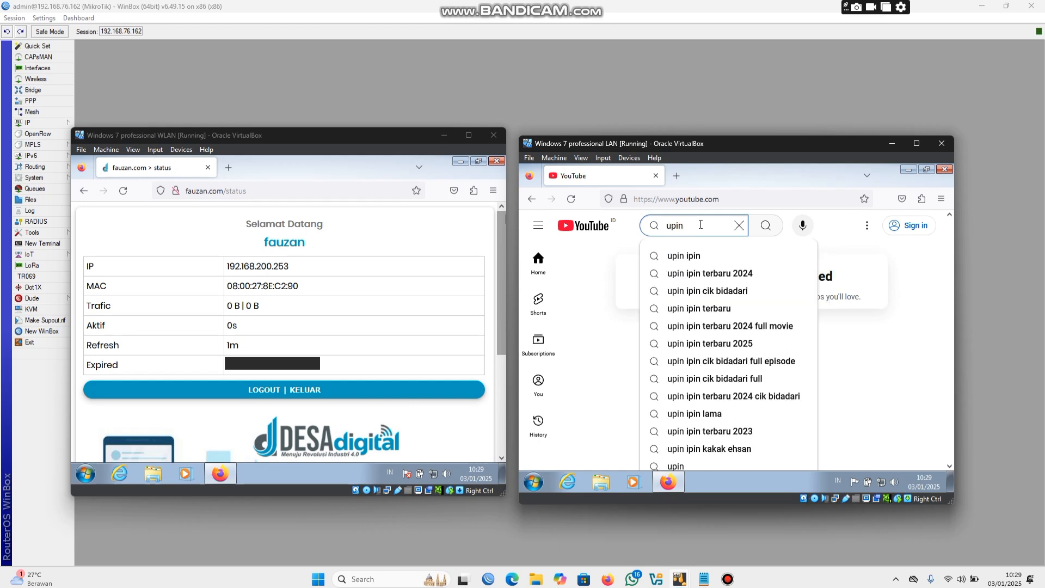
key(Return)
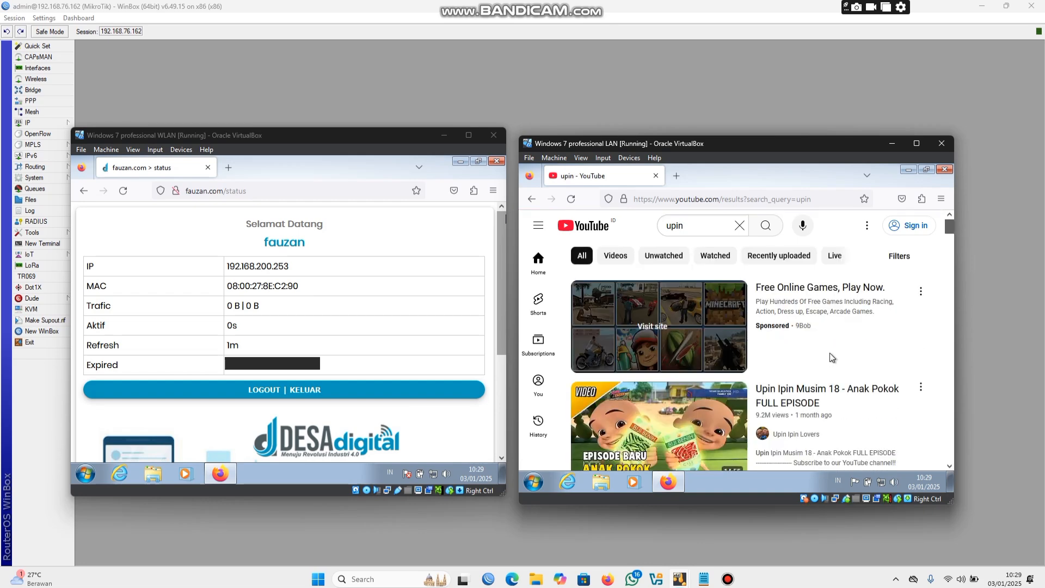
scroll(835, 356, down, 3)
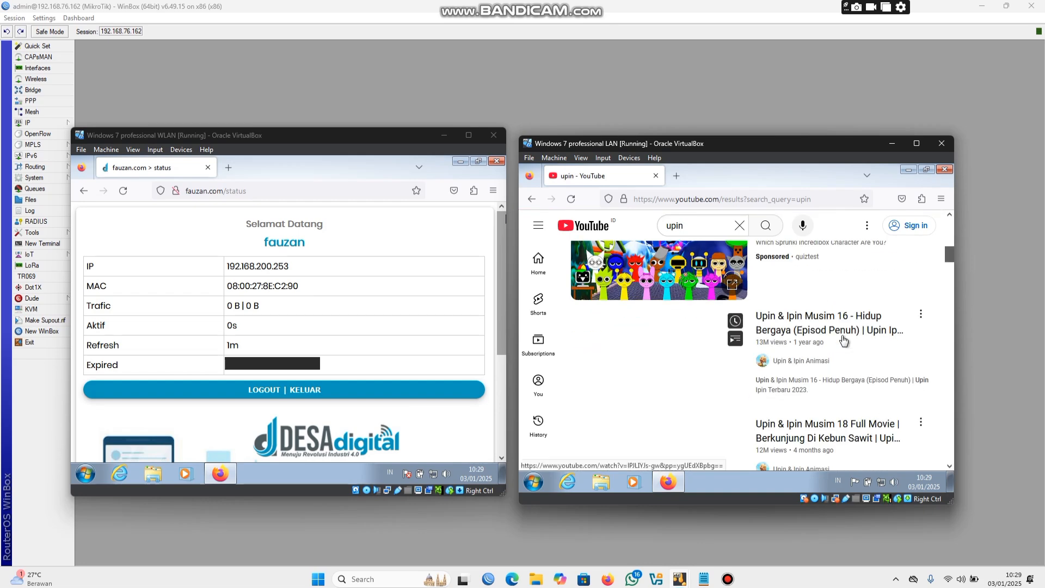
Close Firefox in both the LAN and WLAN virtual machines and minimize WinBox
click(945, 170)
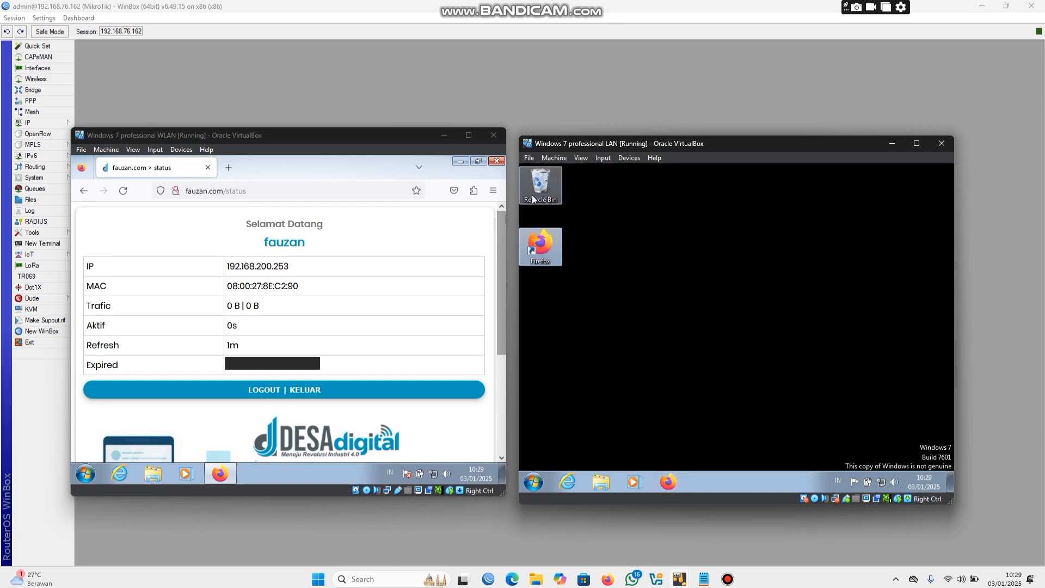
click(497, 161)
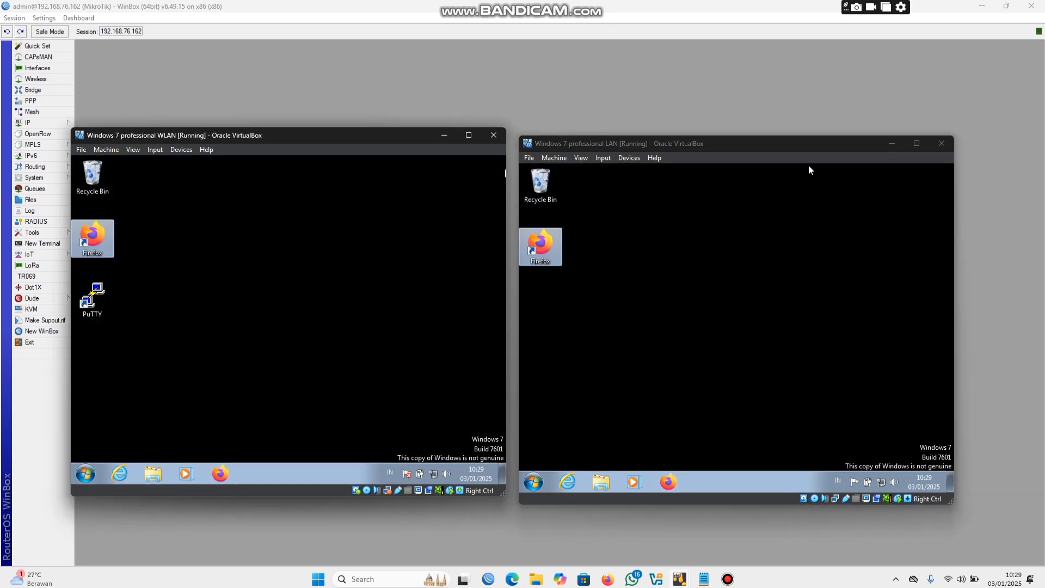
click(981, 6)
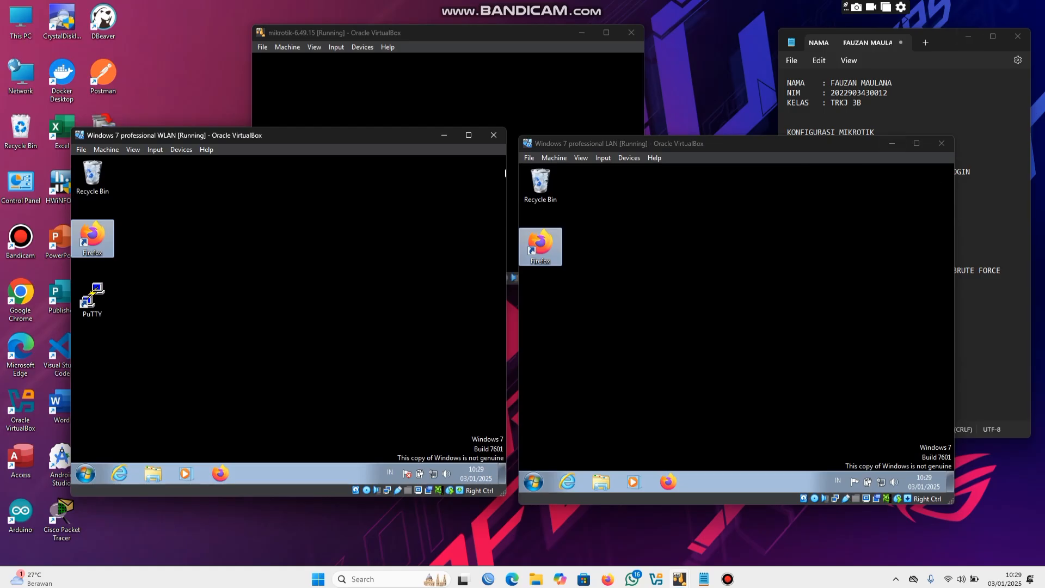
Bring the Notepad topic list forward and highlight its items through "3. MANAJEMEN BANDWITH"
click(991, 212)
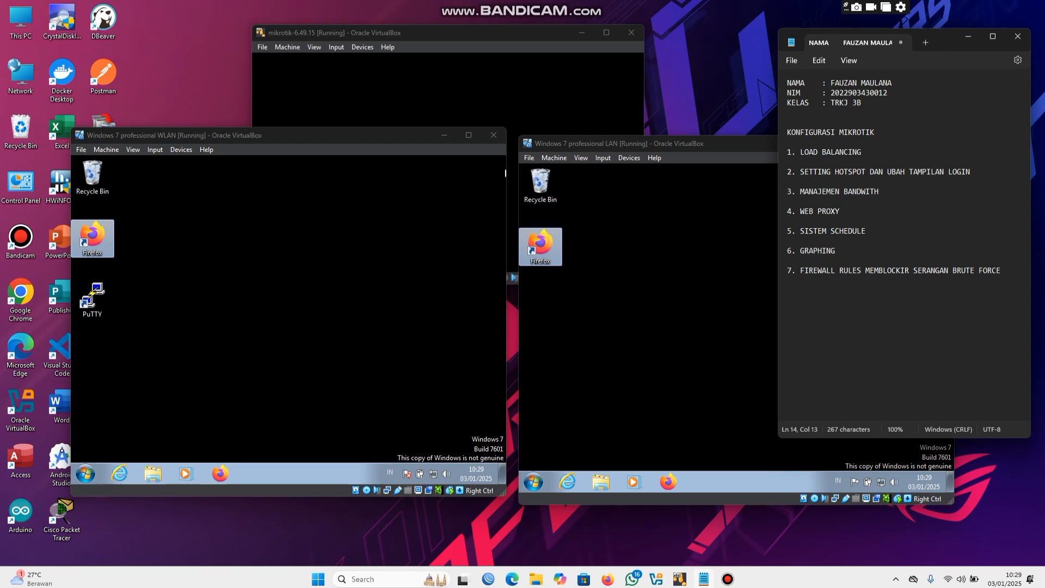
drag(879, 191, 787, 152)
click(880, 192)
Switch to WinBox and open the web proxy settings together with the proxy's access rule list
click(488, 579)
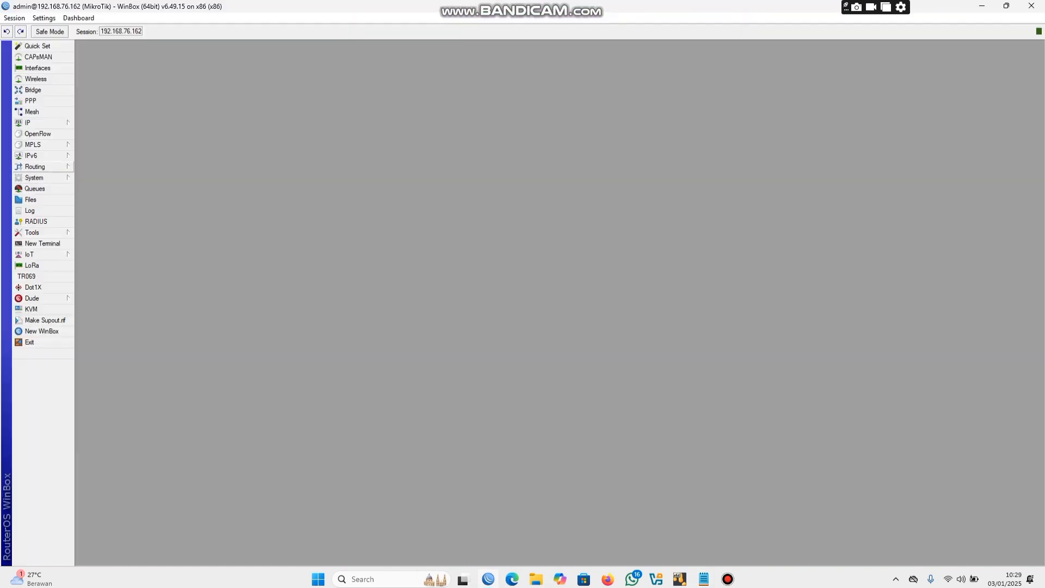
click(28, 122)
click(109, 386)
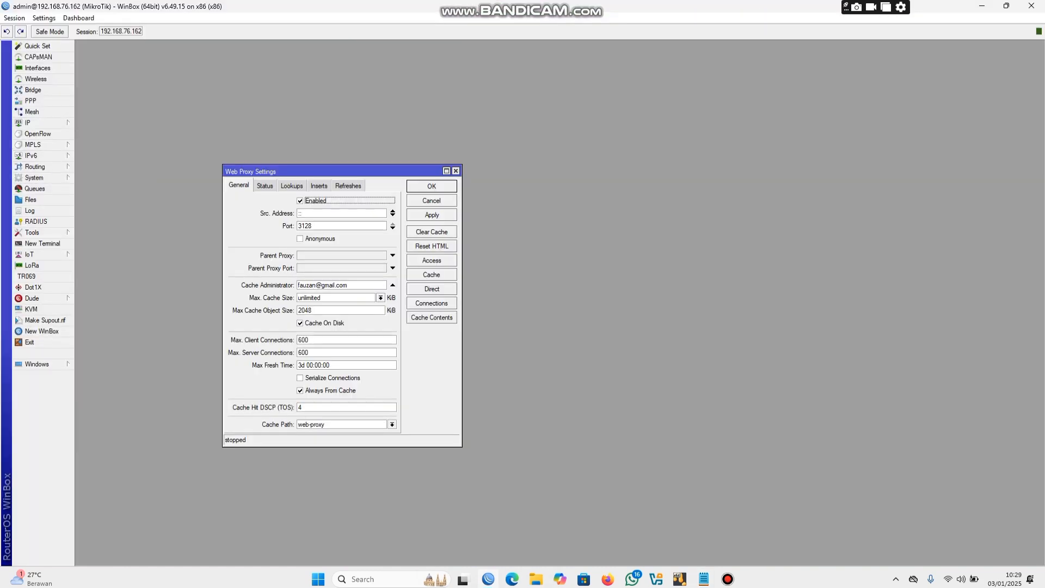
click(432, 261)
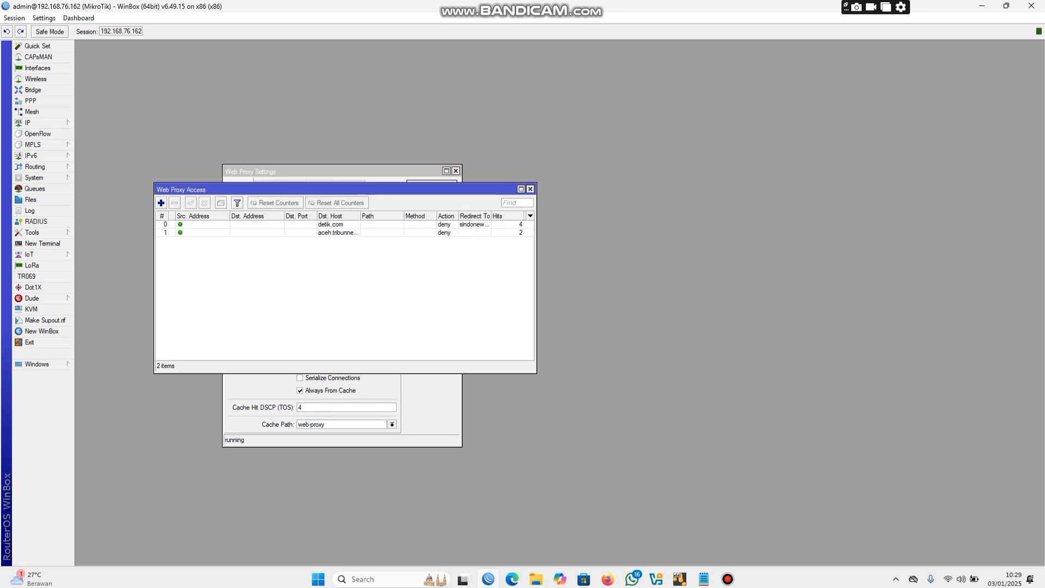
drag(245, 189, 257, 197)
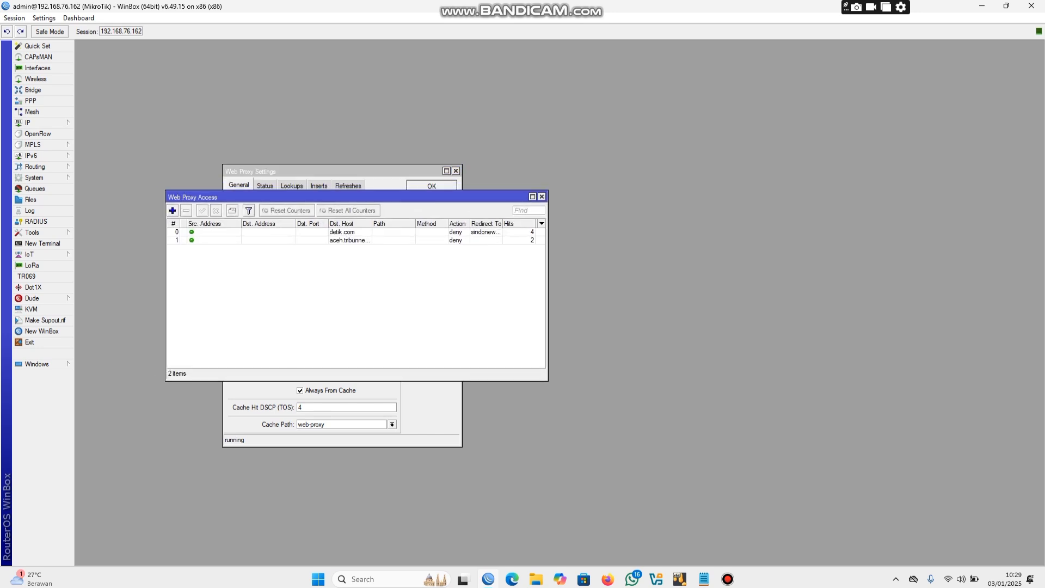
Open the web proxy rule for aceh.tribunnews.com, examine its host and action, and close it
double_click(350, 241)
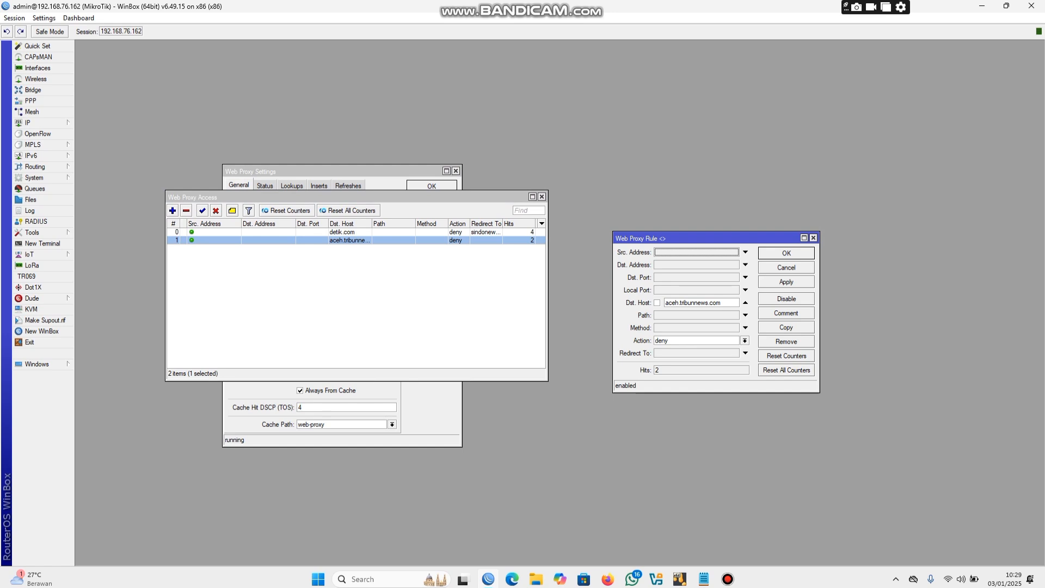
drag(708, 238, 697, 234)
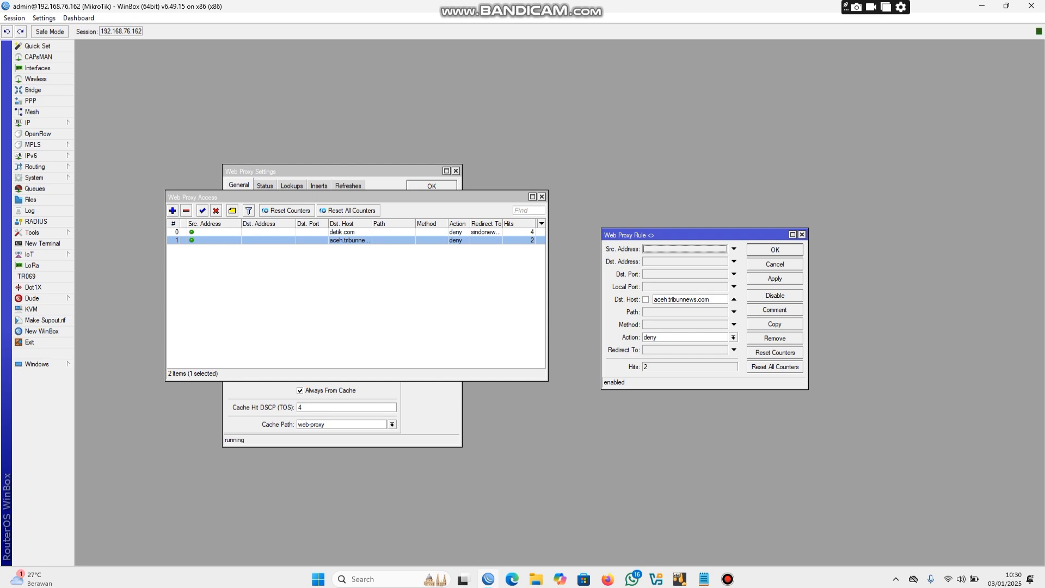
drag(680, 235, 661, 219)
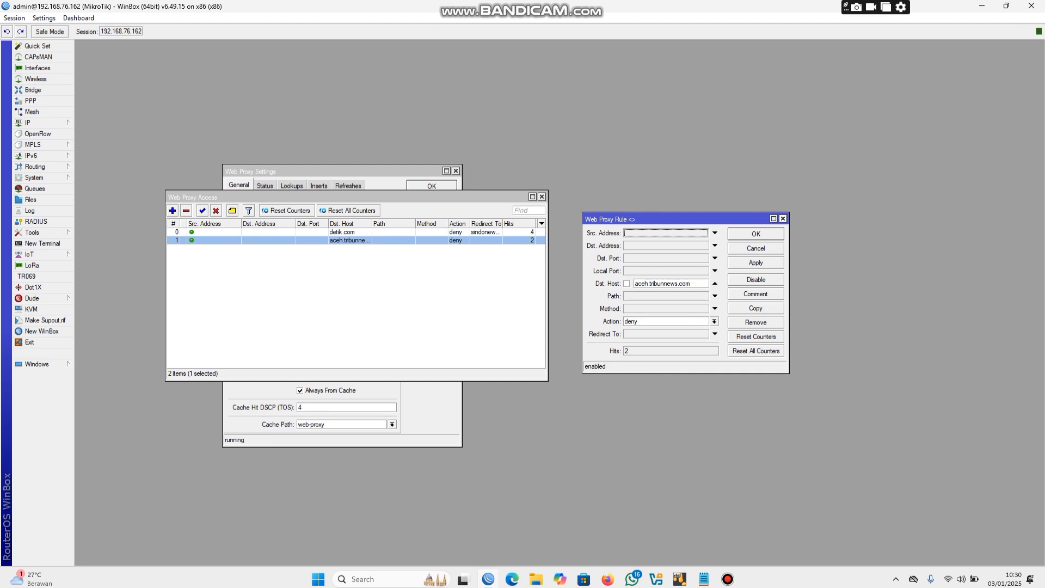
click(783, 219)
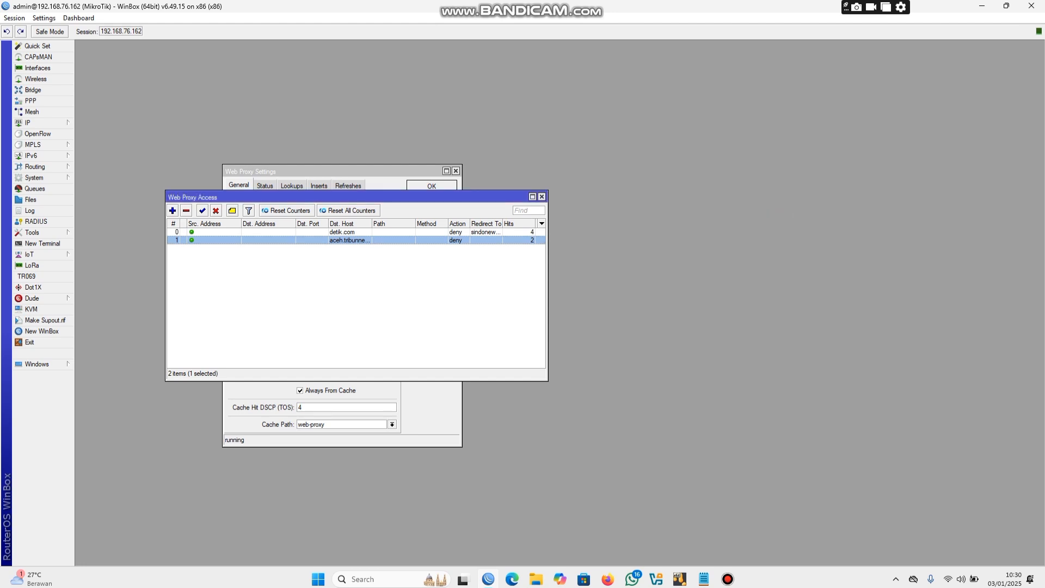
Open the web proxy rule for detik.com and examine its destination host and redirect target
double_click(348, 232)
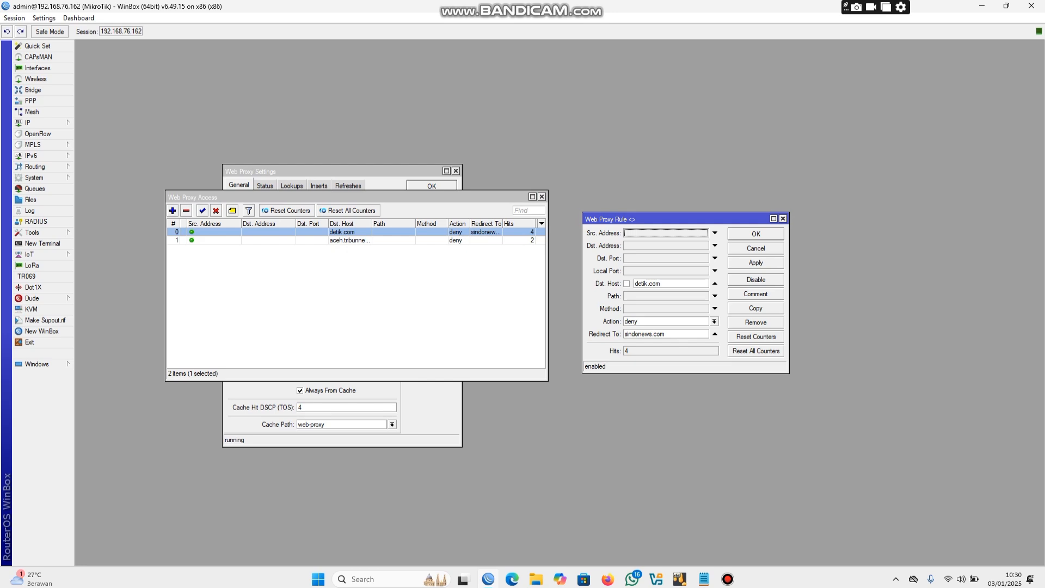
drag(681, 220, 667, 217)
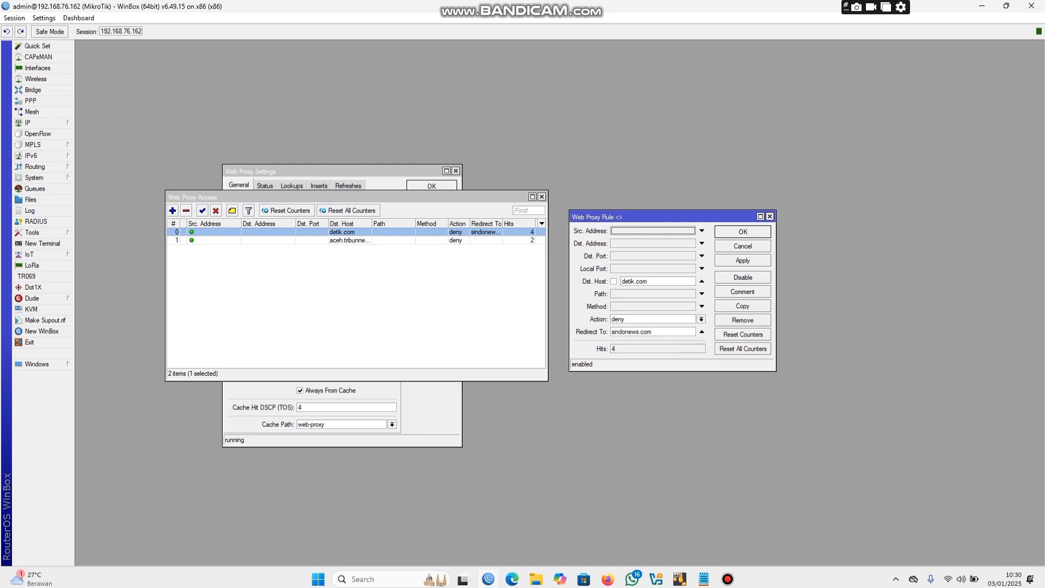
drag(652, 281, 622, 282)
click(653, 332)
drag(327, 197, 333, 218)
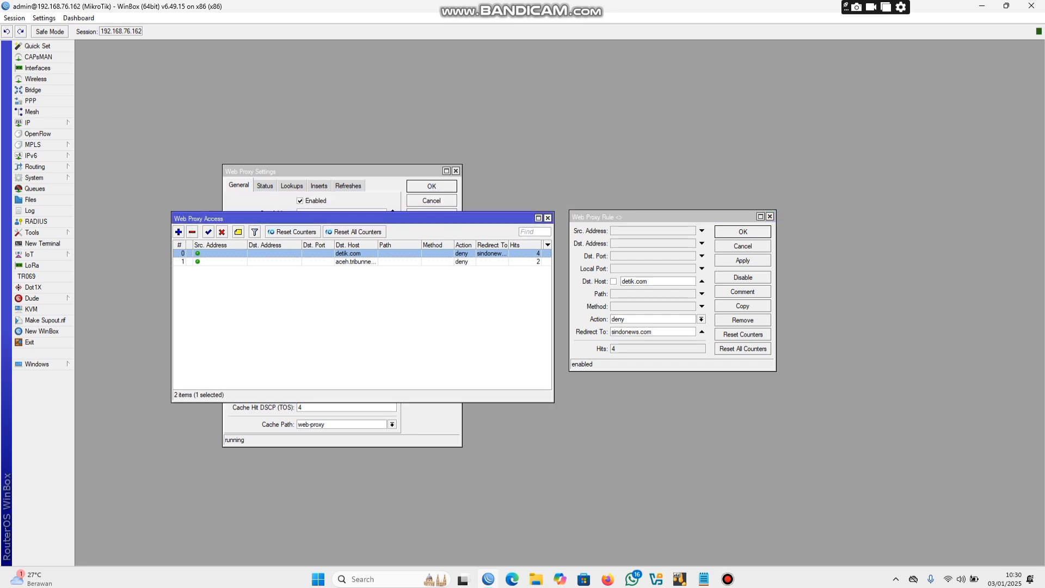
In the WLAN virtual machine, load detik.com in Firefox to test the proxy redirect
mouse_move(679, 579)
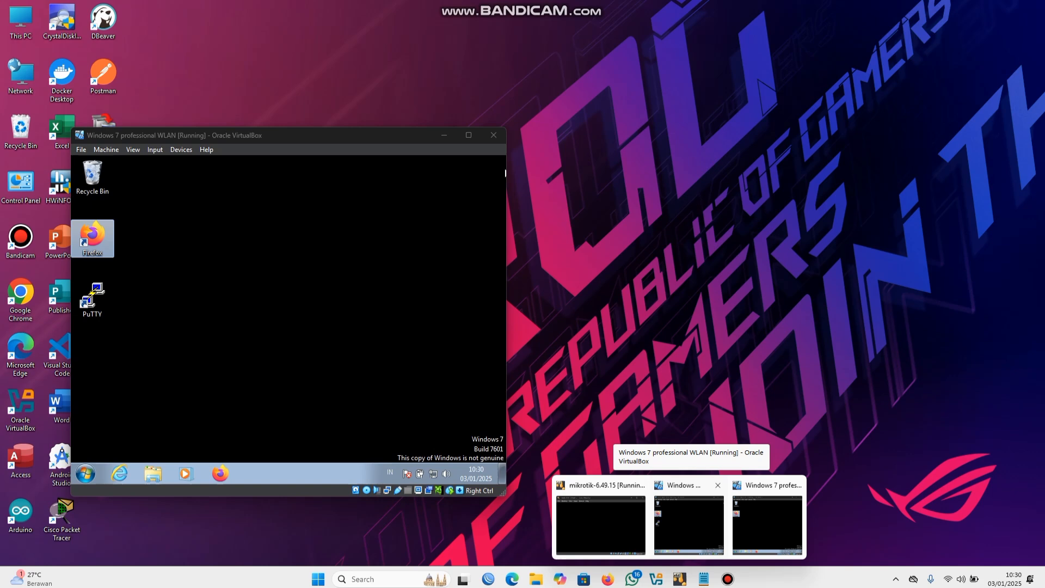
click(689, 523)
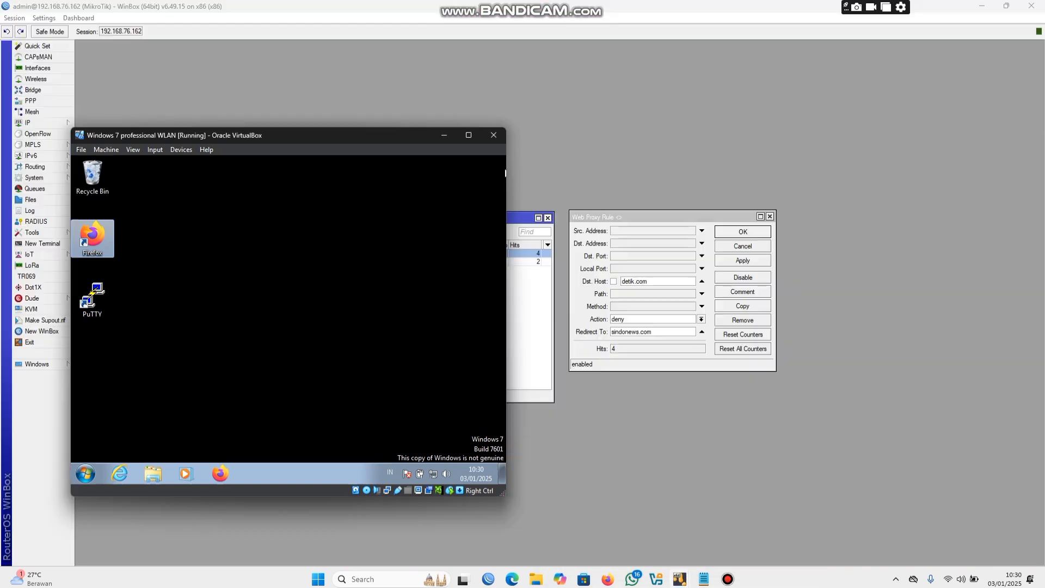
double_click(86, 228)
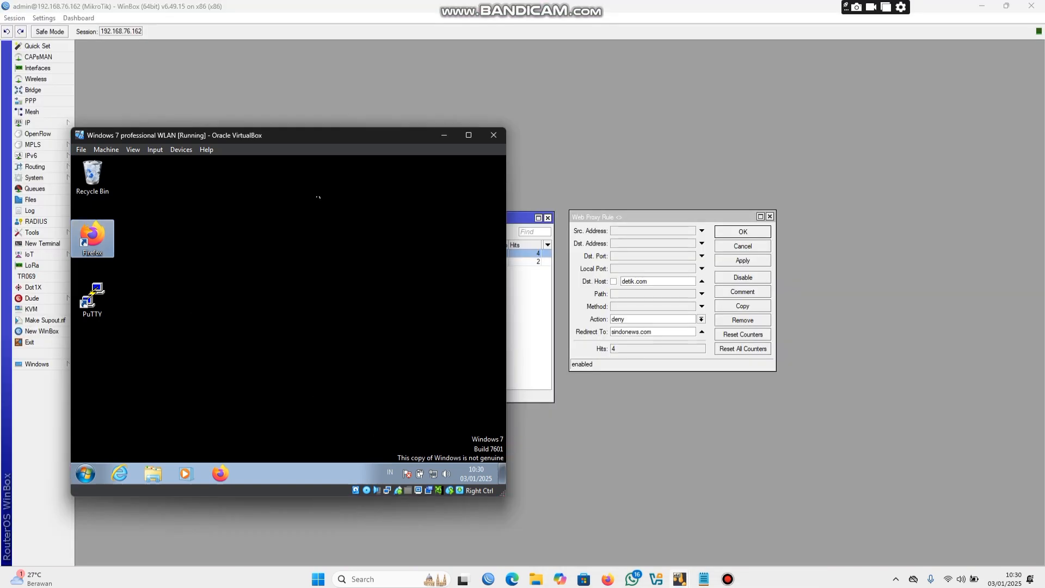
click(208, 191)
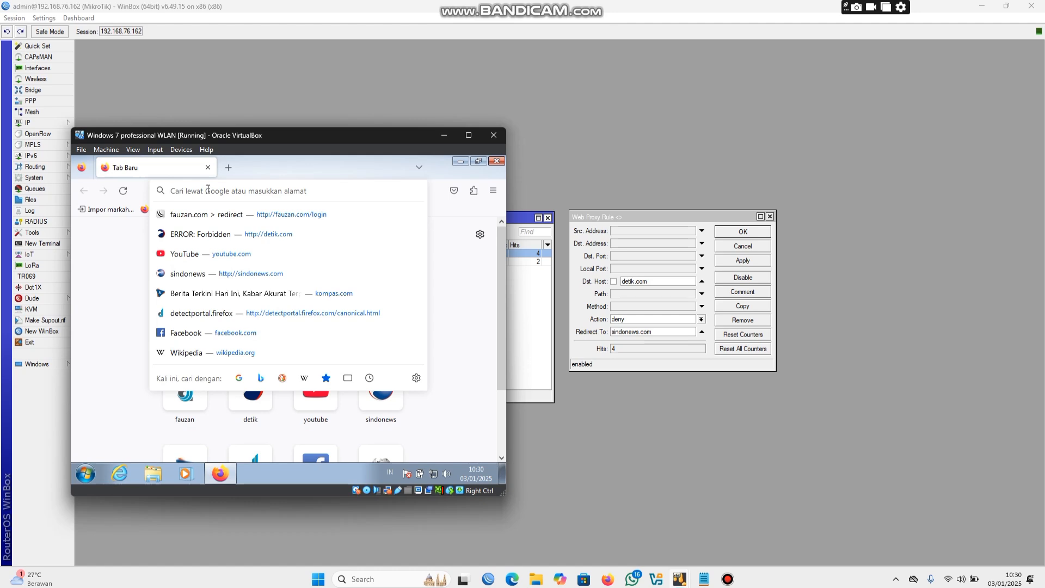
text(detik.)
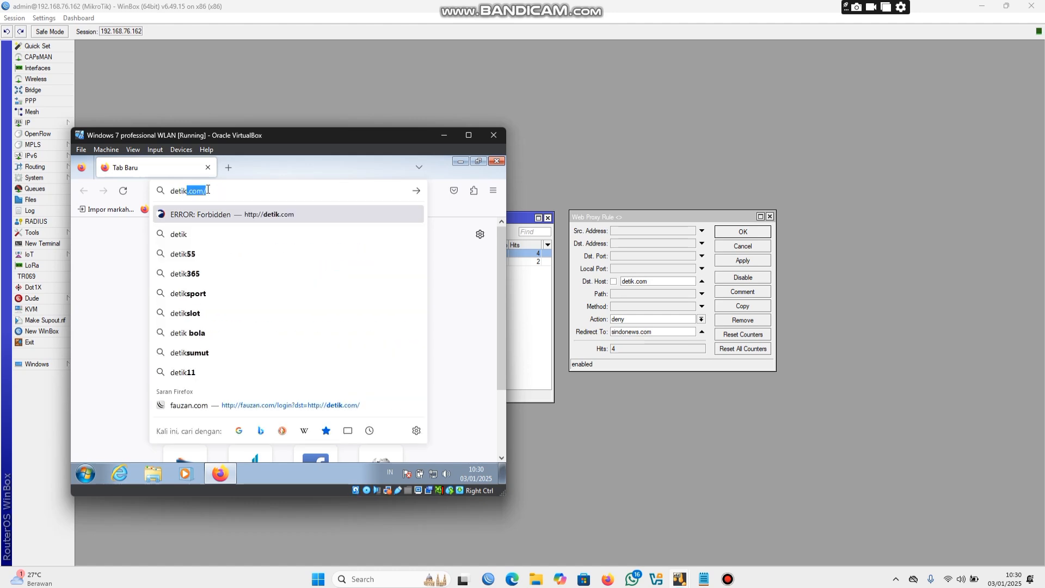
text(com)
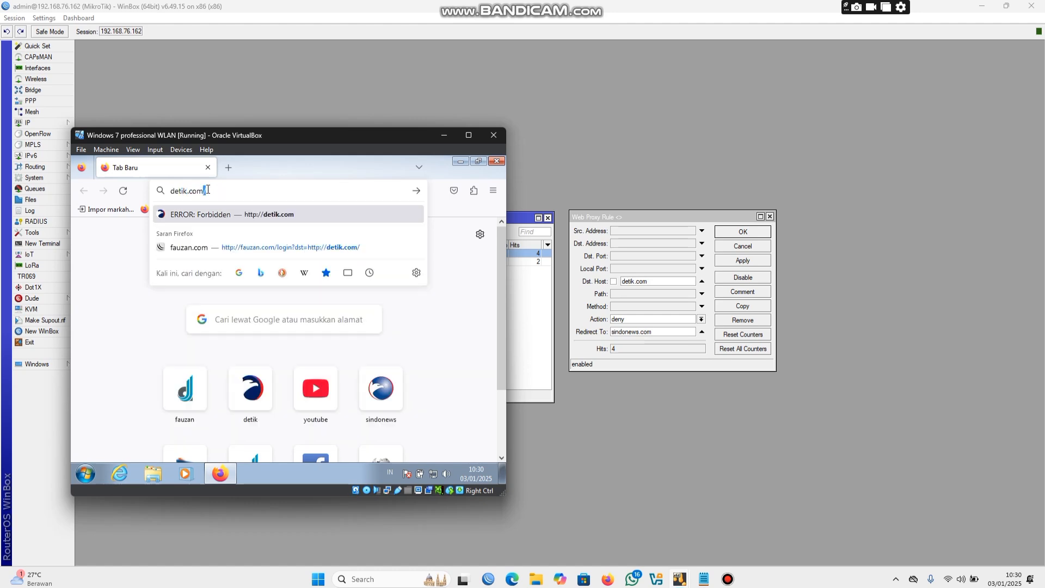
key(Return)
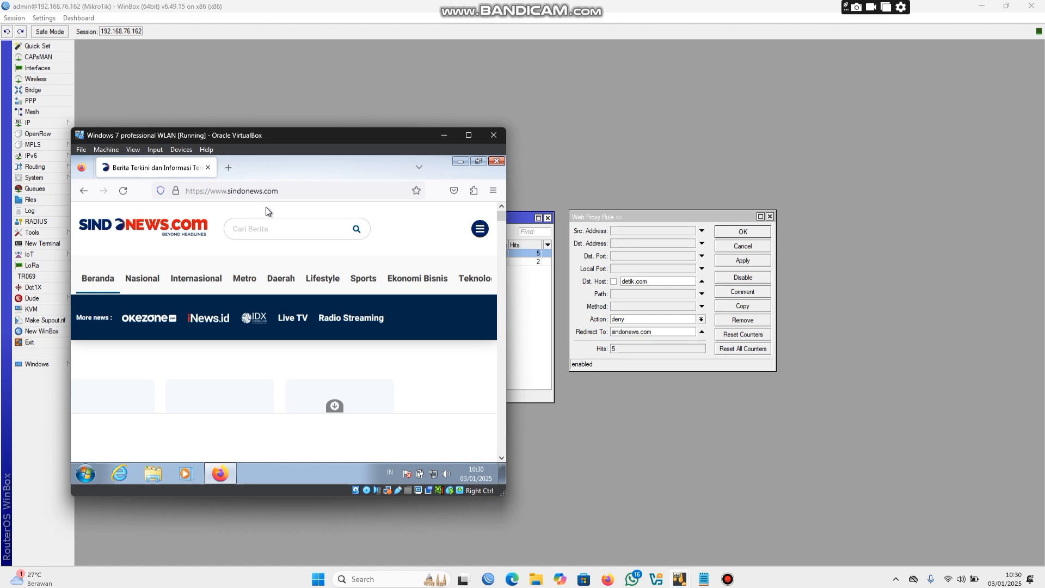
scroll(266, 207, down, 1)
scroll(266, 207, up, 1)
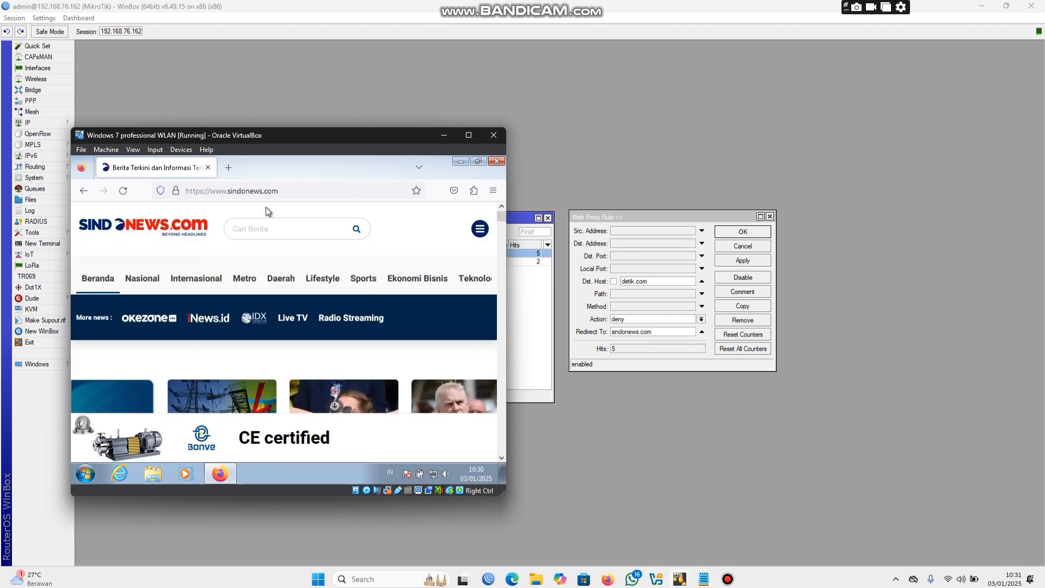
click(363, 271)
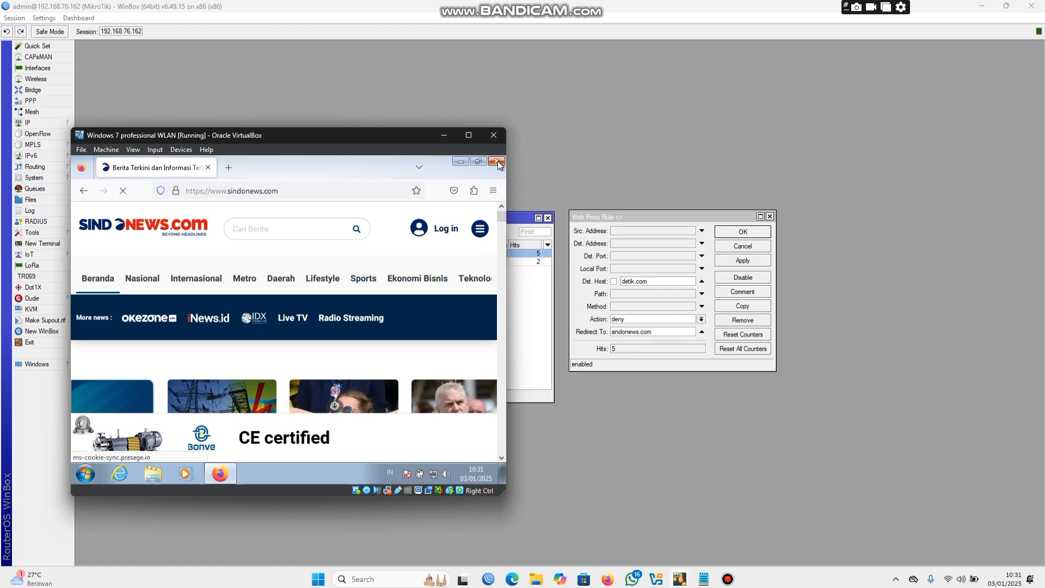
Open a blank Firefox tab and return to WinBox to inspect the aceh.tribunnews.com proxy rule
click(226, 173)
click(189, 191)
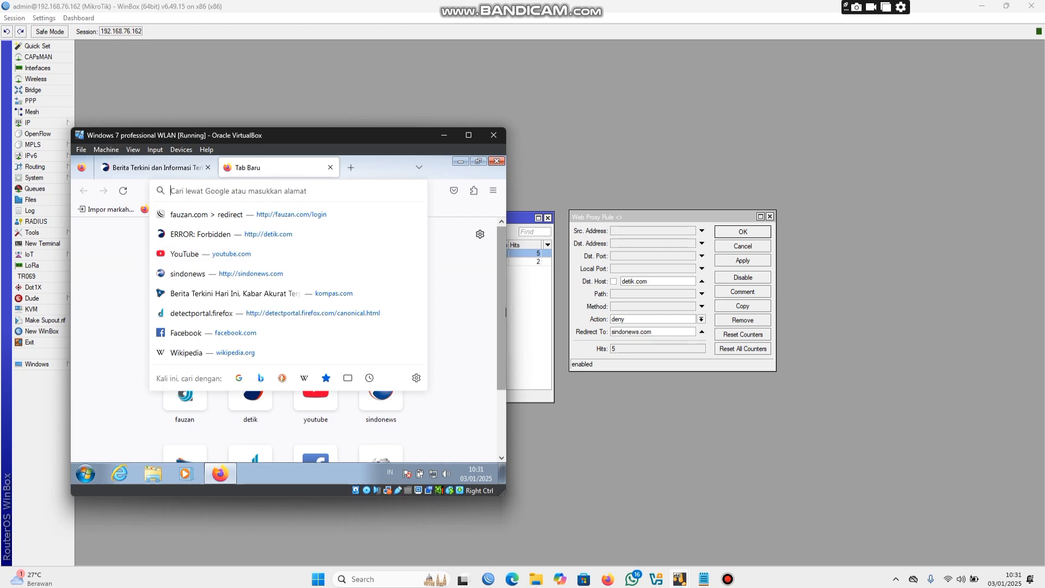
click(508, 312)
double_click(355, 262)
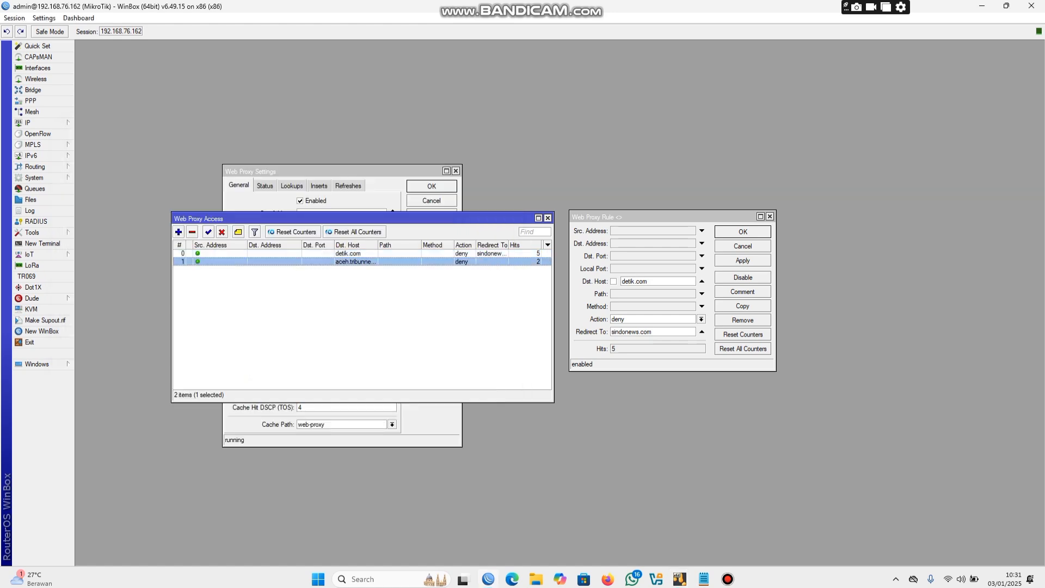
drag(680, 220, 668, 217)
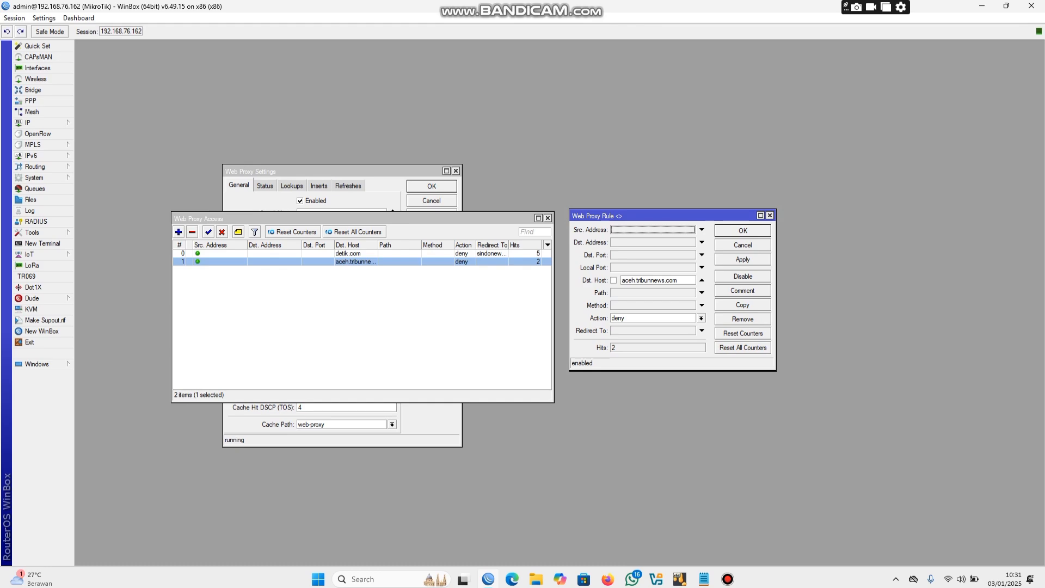
In the WLAN virtual machine's blank Firefox tab, load aceh.tribunnews.com to test the deny rule
mouse_move(679, 580)
click(666, 526)
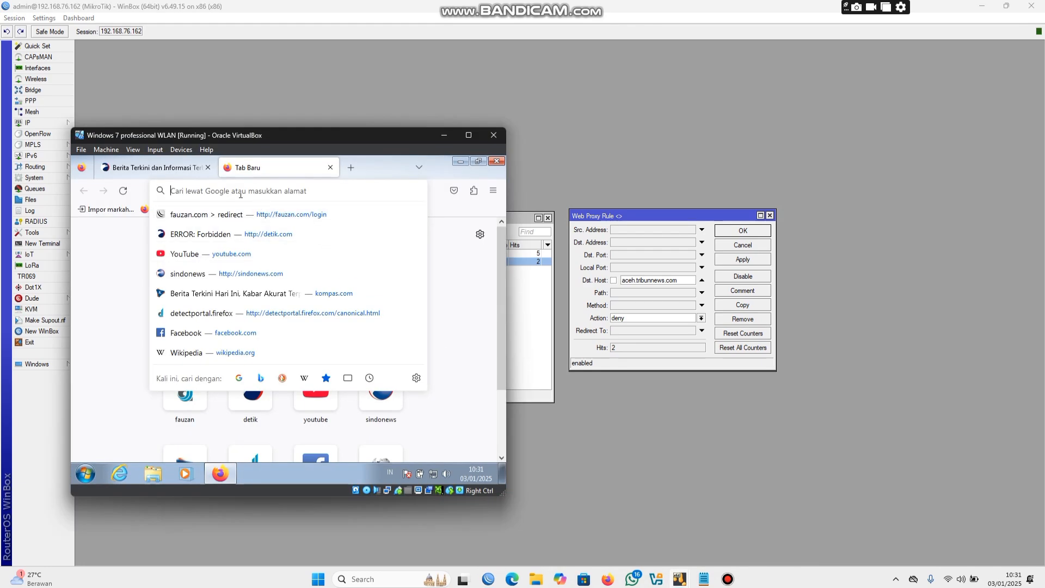
text(ac)
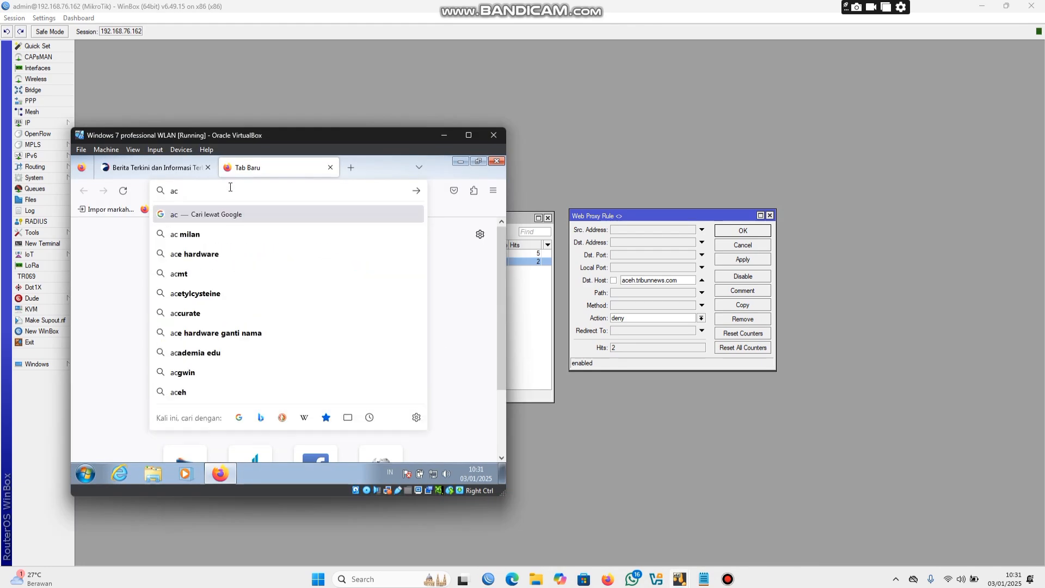
text(eh.)
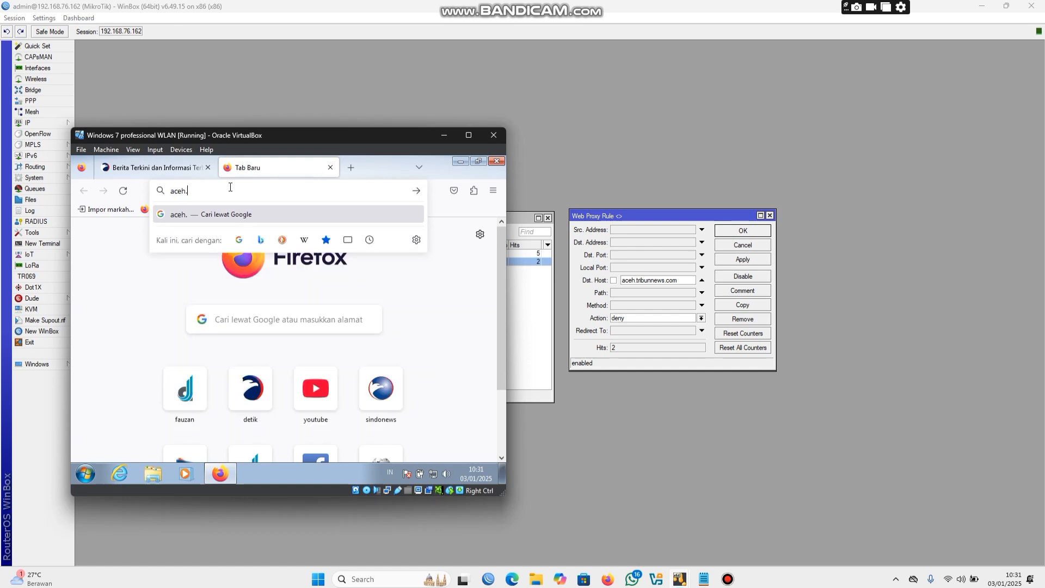
text(n)
text(tr)
key(BackSpace)
key(BackSpace)
key(BackSpace)
text(tribunnews.com)
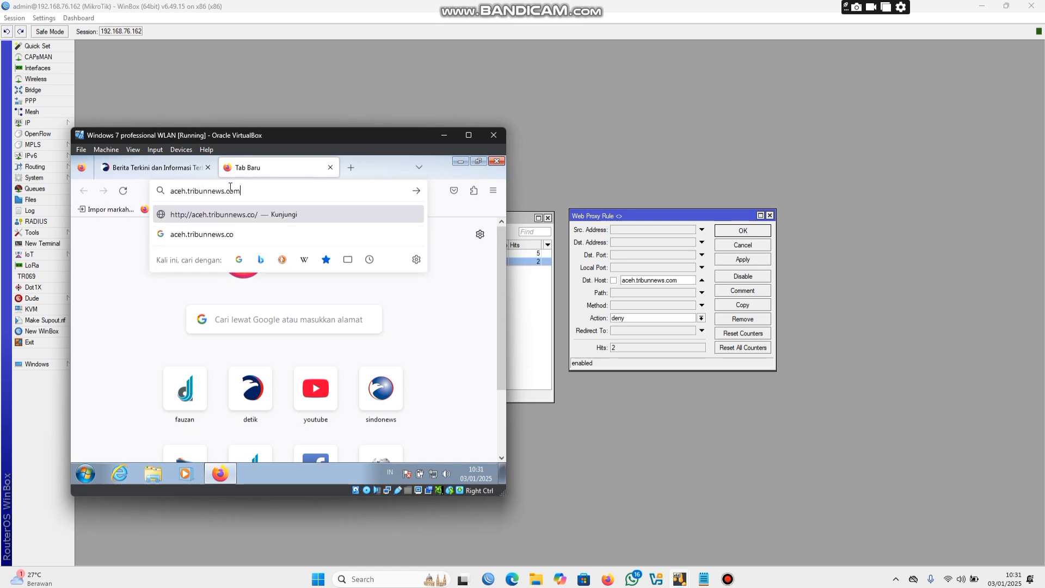
key(Return)
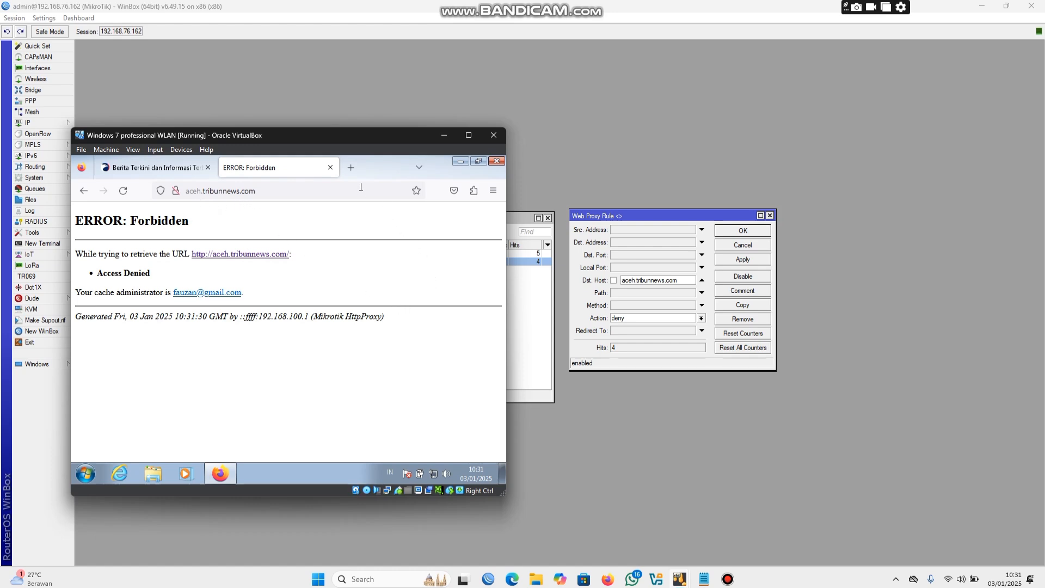
Close the aceh.tribunnews.com tab and Firefox in the WLAN virtual machine, and minimize WinBox
click(331, 167)
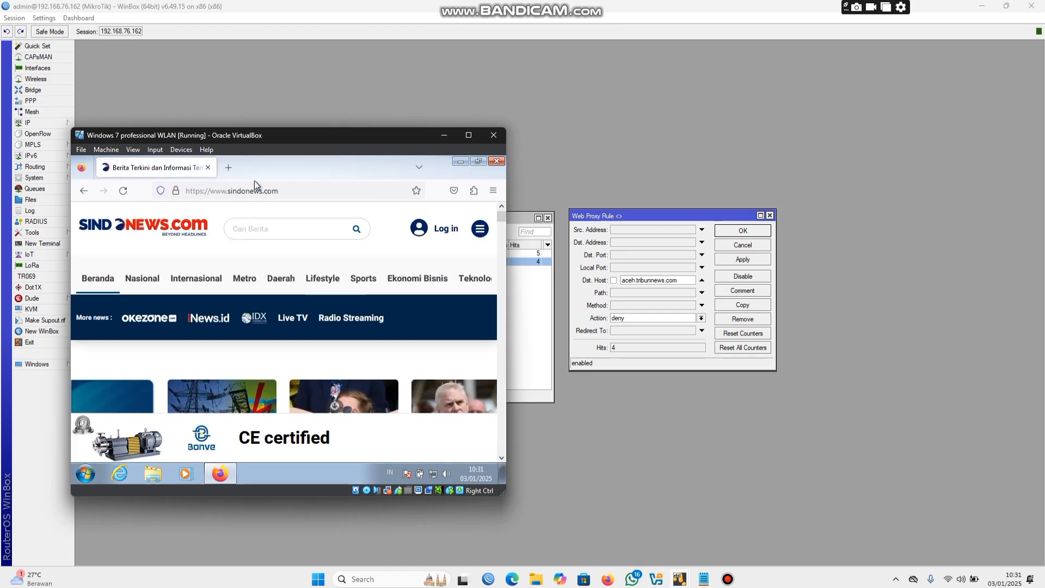
click(445, 135)
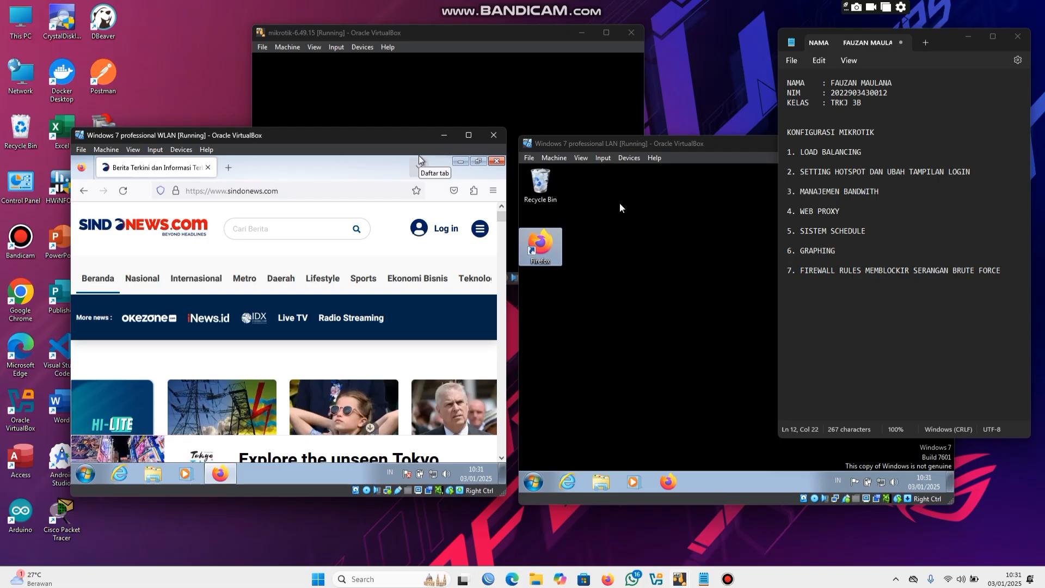
click(497, 161)
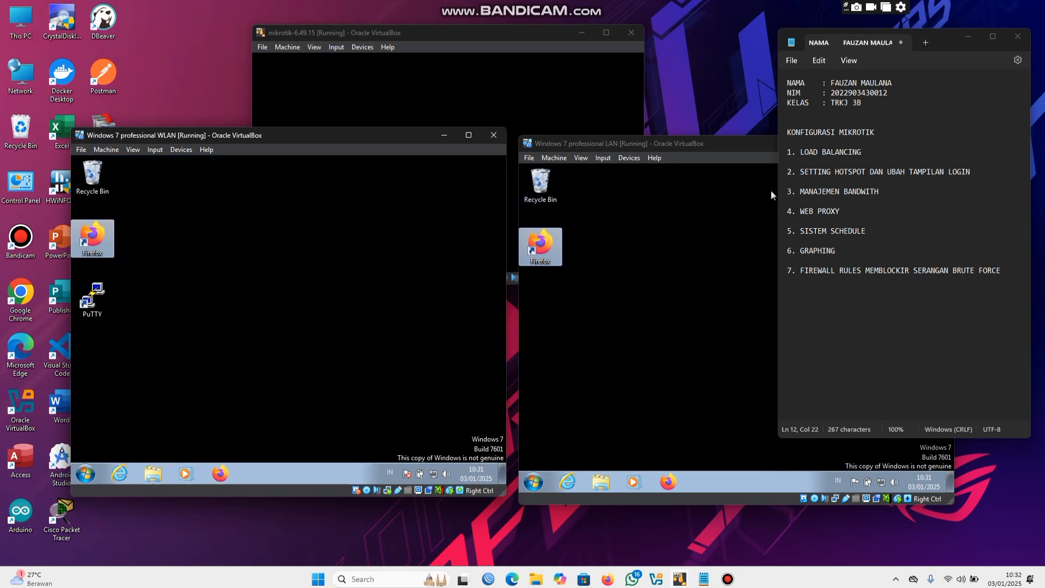
In the Notepad topic list, highlight the item "5. SISTEM SCHEDULE"
key(Down)
key(Down)
key(Down)
key(Down)
key(shift+Left)
key(shift+Left)
key(shift+Left)
key(shift+Left)
key(shift+Left)
key(shift+Left)
key(shift+Left)
key(shift+Left)
key(shift+Left)
key(shift+Left)
key(shift+Left)
key(shift+Left)
key(shift+Left)
key(shift+Left)
key(shift+Left)
key(shift+Left)
key(shift+Left)
key(shift+Left)
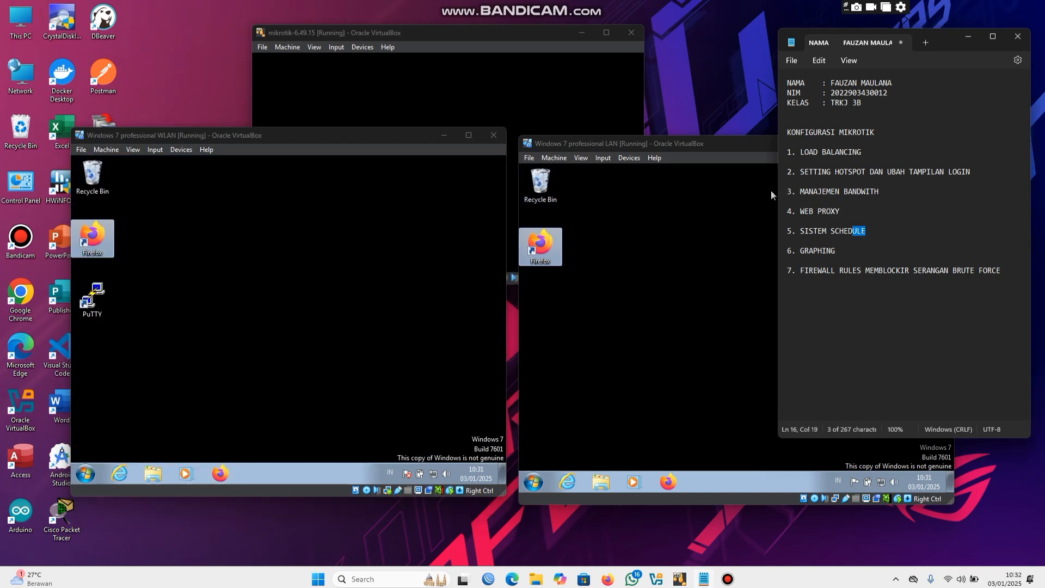
key(Down)
key(Down)
Switch to WinBox, open the system Scheduler, and show the Penjadwalan Restart schedule's details beside the other windows
click(490, 578)
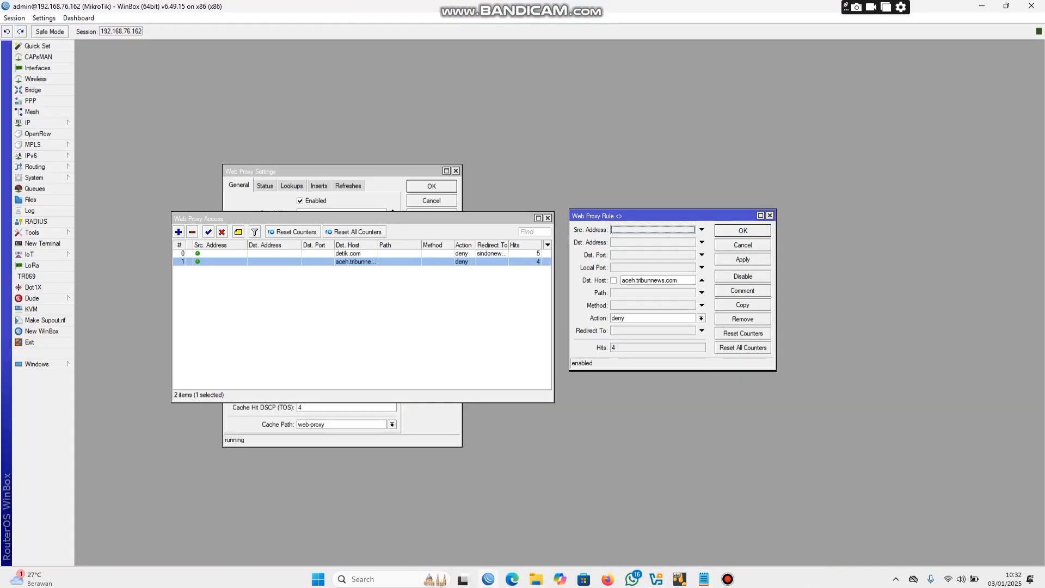
click(34, 178)
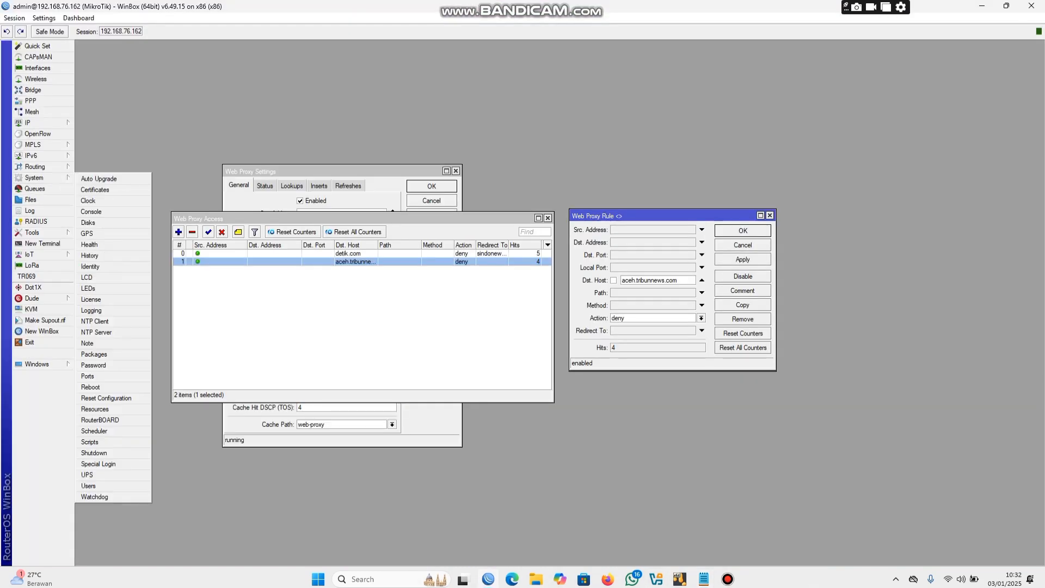
click(94, 431)
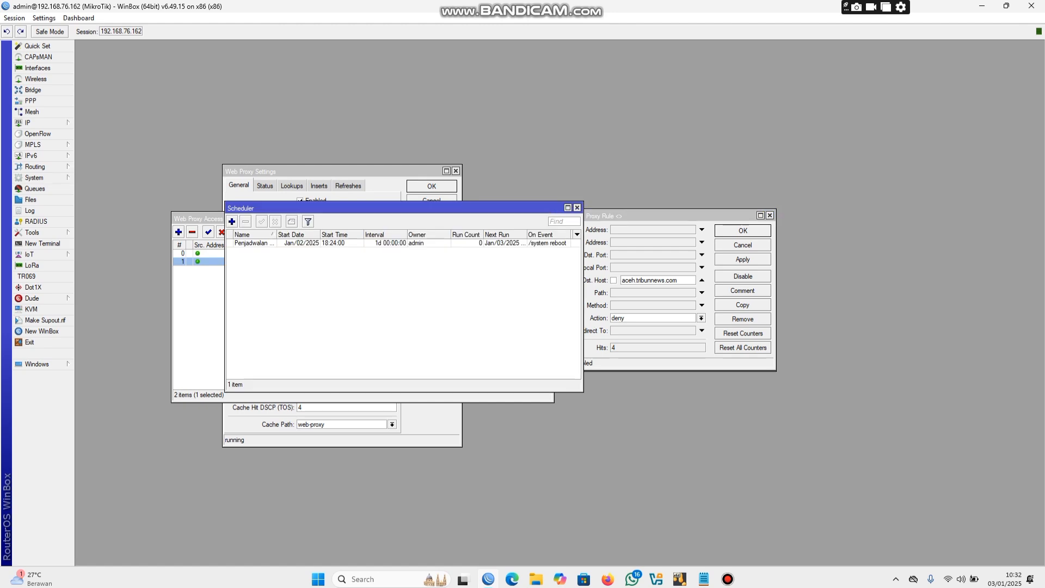
double_click(279, 243)
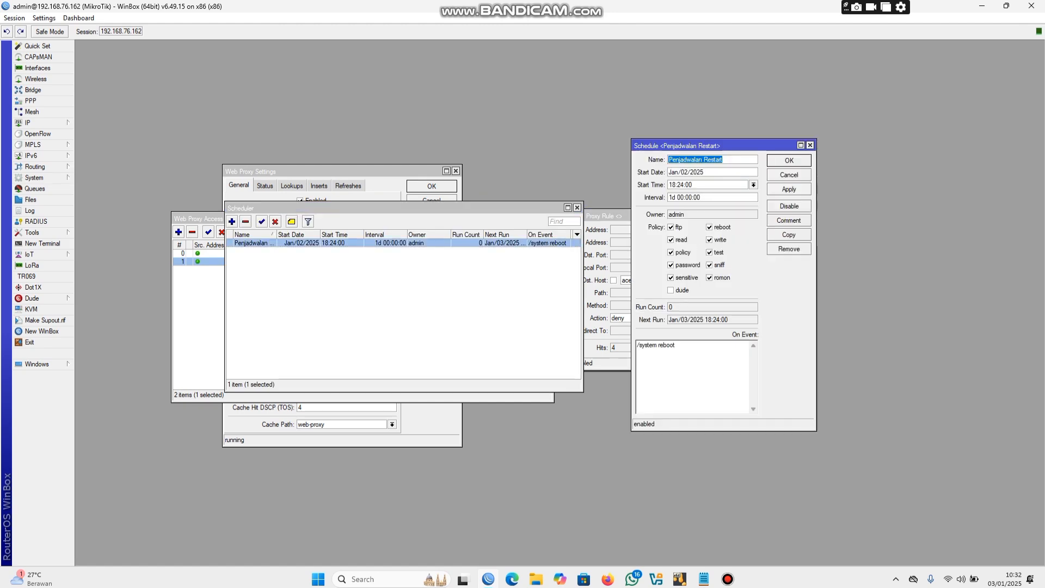
drag(708, 145, 873, 163)
Close the Scheduler list and all web proxy windows, and move the Penjadwalan Restart schedule window to the middle of the workspace
click(770, 215)
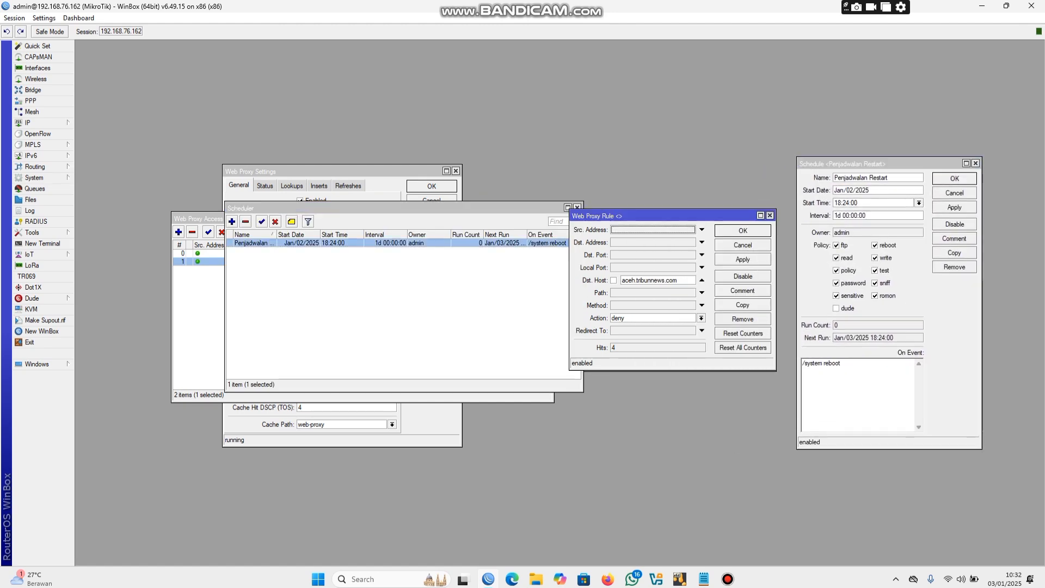
click(577, 208)
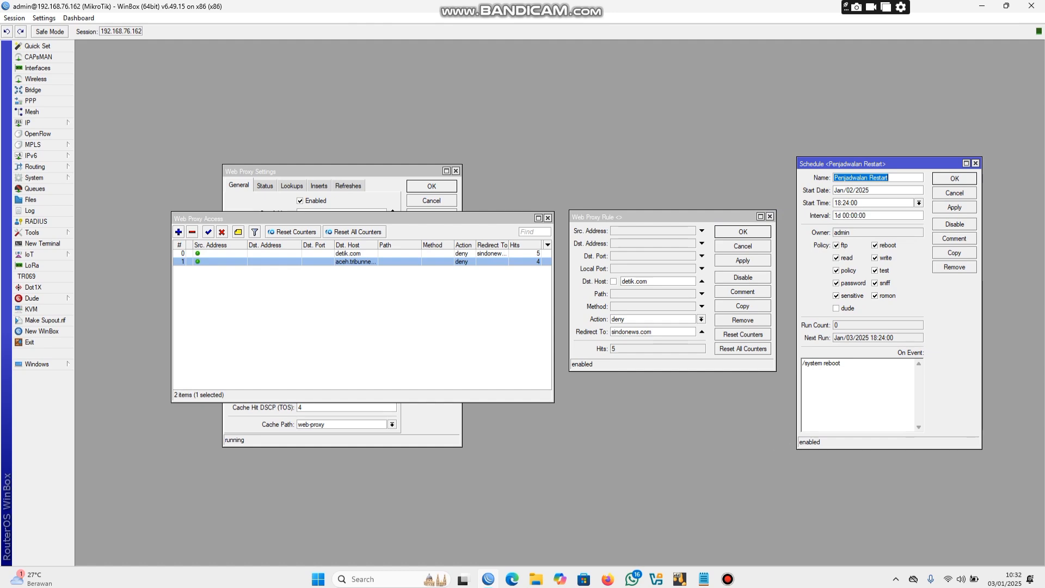
click(770, 217)
key(Escape)
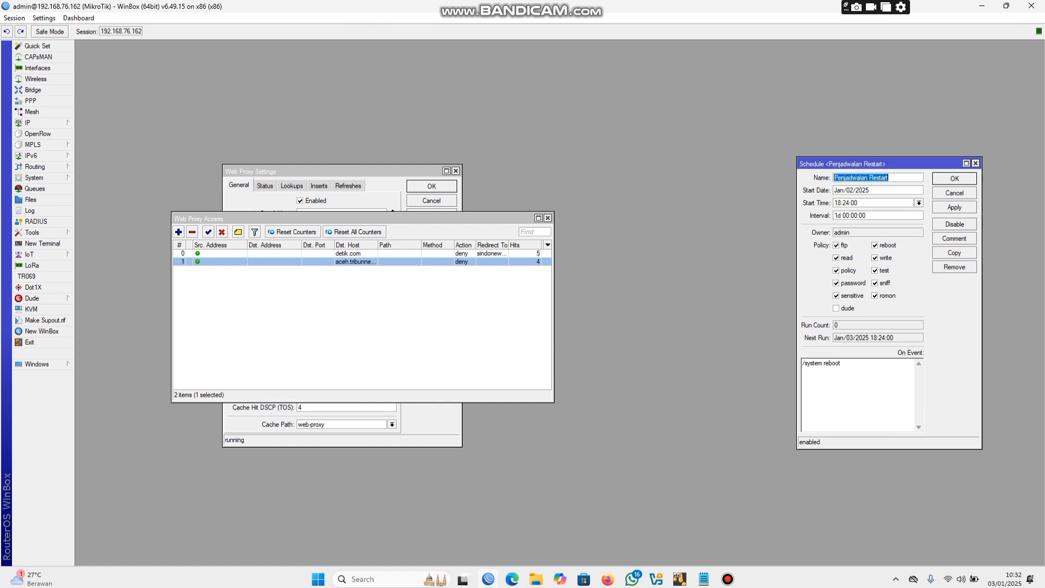
click(548, 219)
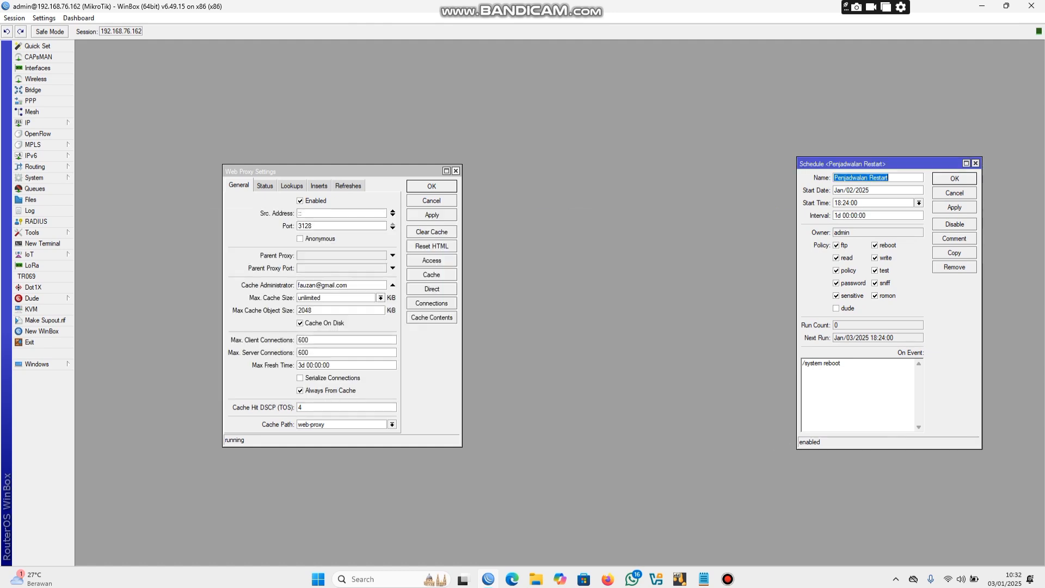
click(455, 171)
drag(872, 164, 586, 140)
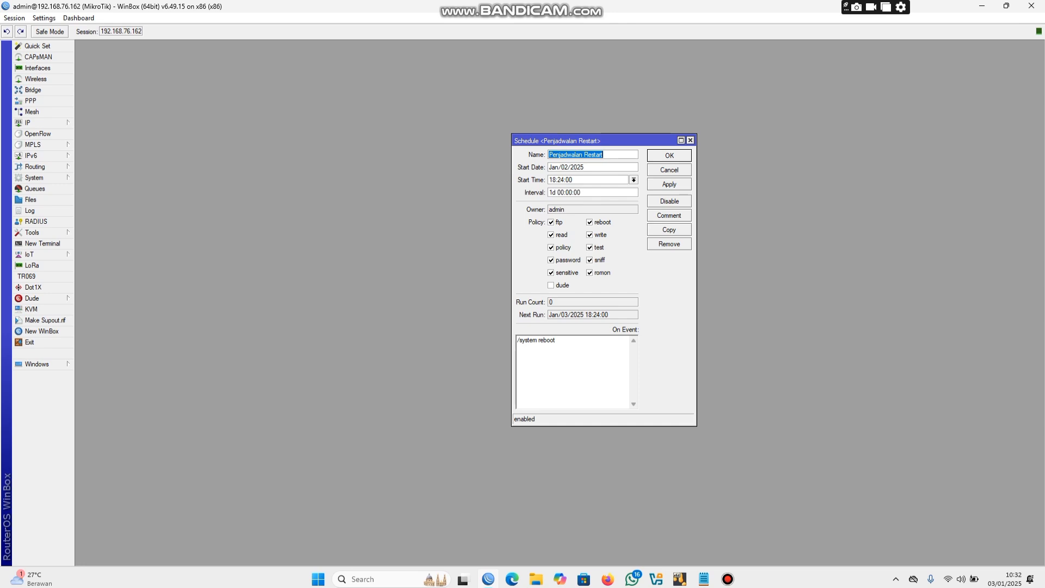
Review the Penjadwalan Restart schedule, close its window, and minimize WinBox
drag(615, 140, 612, 121)
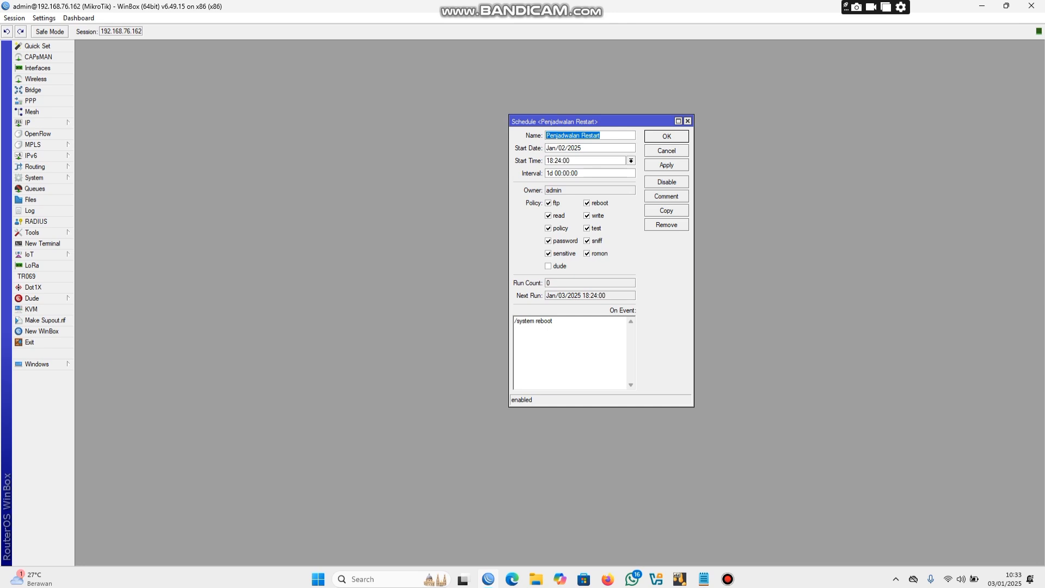
mouse_move(626, 122)
mouse_down()
mouse_move(609, 112)
mouse_move(610, 122)
mouse_up()
click(671, 121)
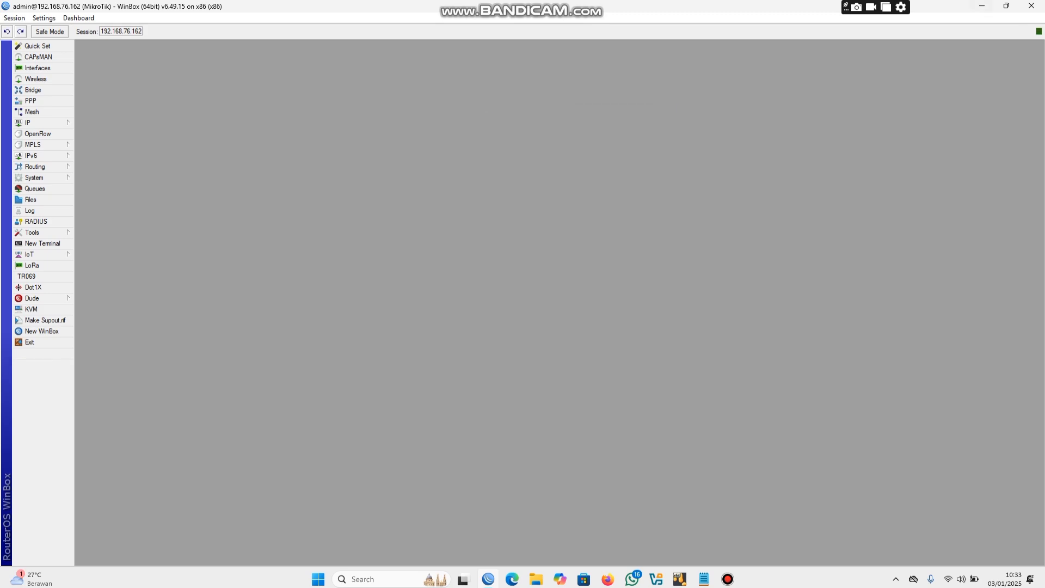
click(982, 6)
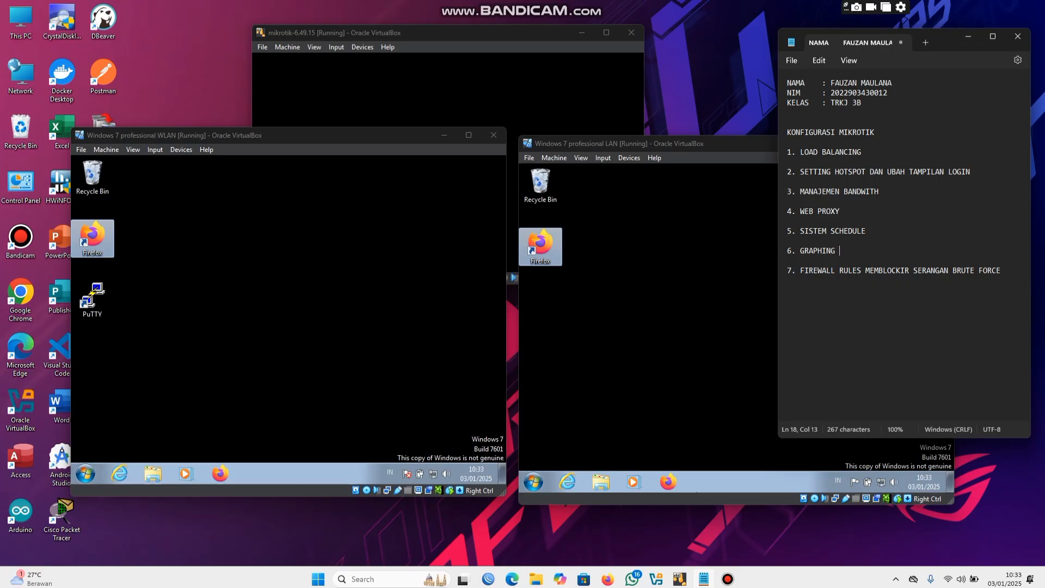
In the Notepad topic list, highlight the word "GRAPHING" in item 6, and clear the selection
key(shift+Left)
key(shift+Left)
key(shift+Left)
key(shift+Left)
key(shift+Left)
key(shift+Left)
key(shift+Left)
key(shift+Left)
key(shift+Left)
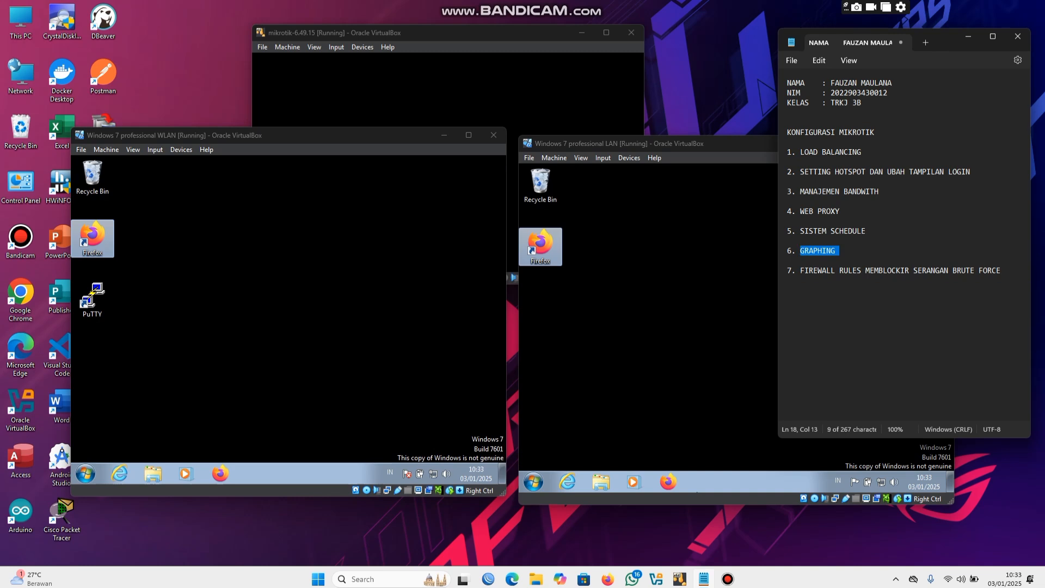
key(Right)
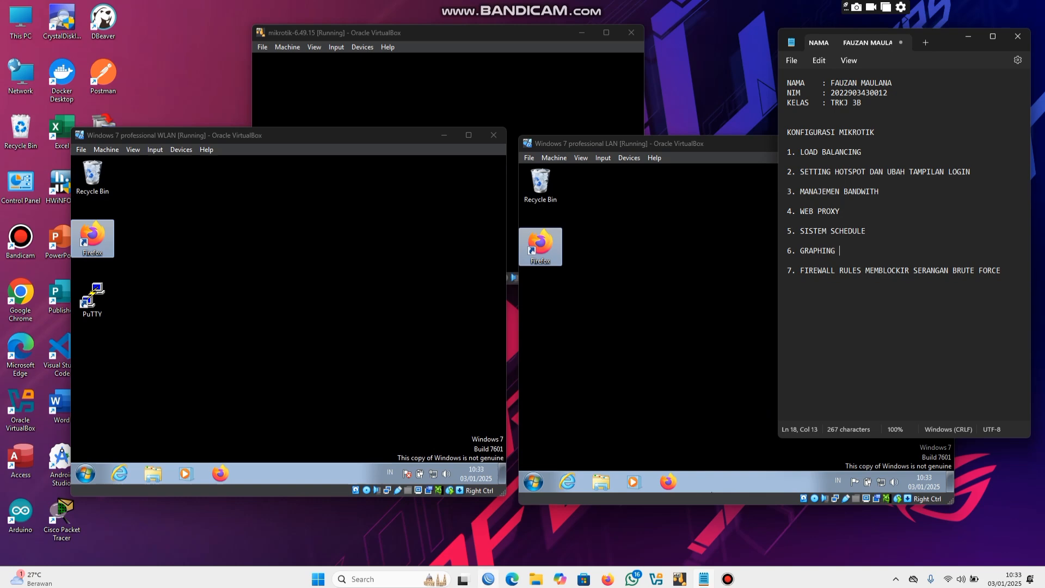
click(488, 579)
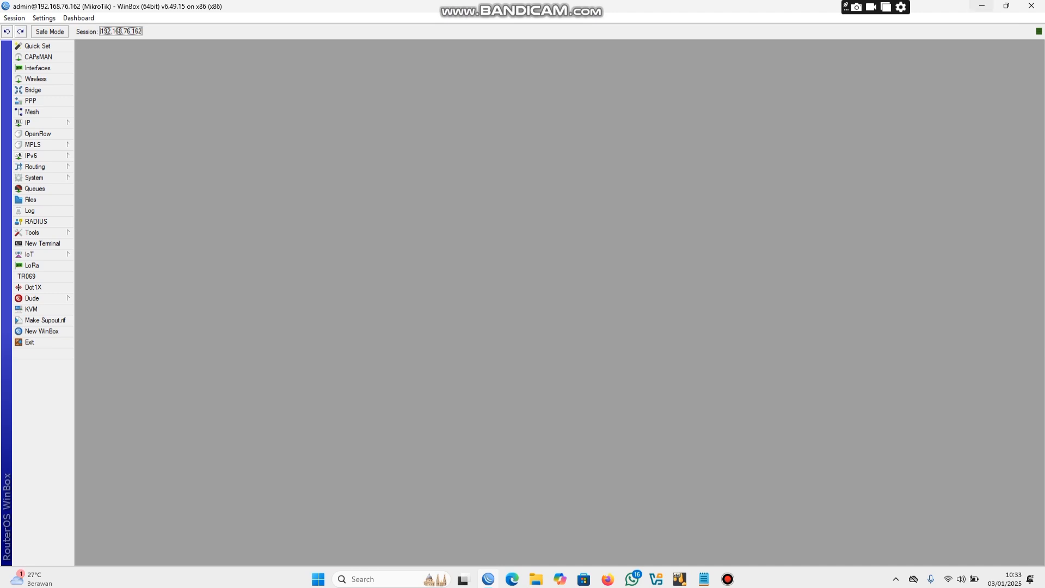
click(982, 6)
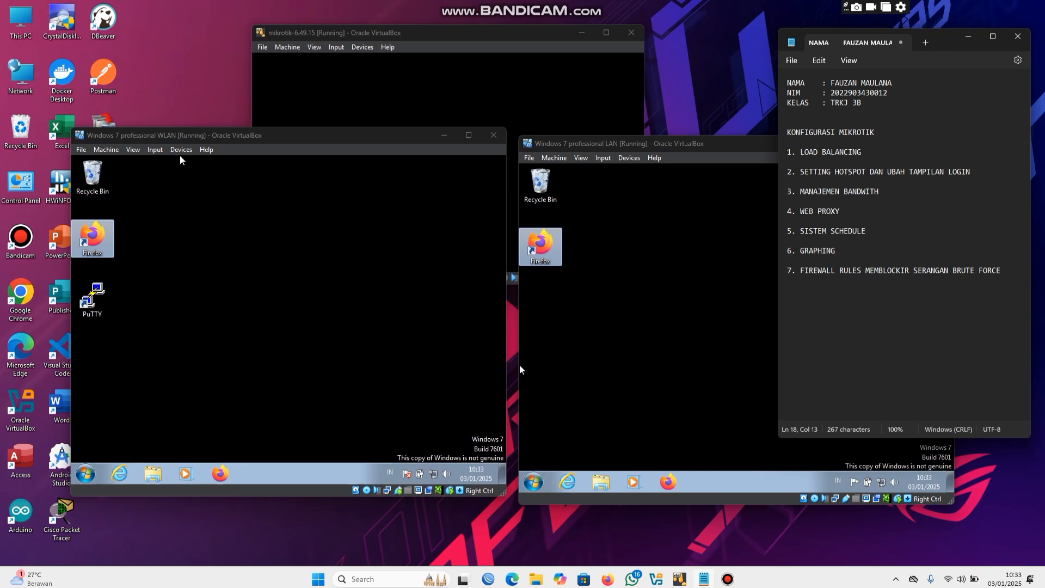
drag(298, 144, 296, 141)
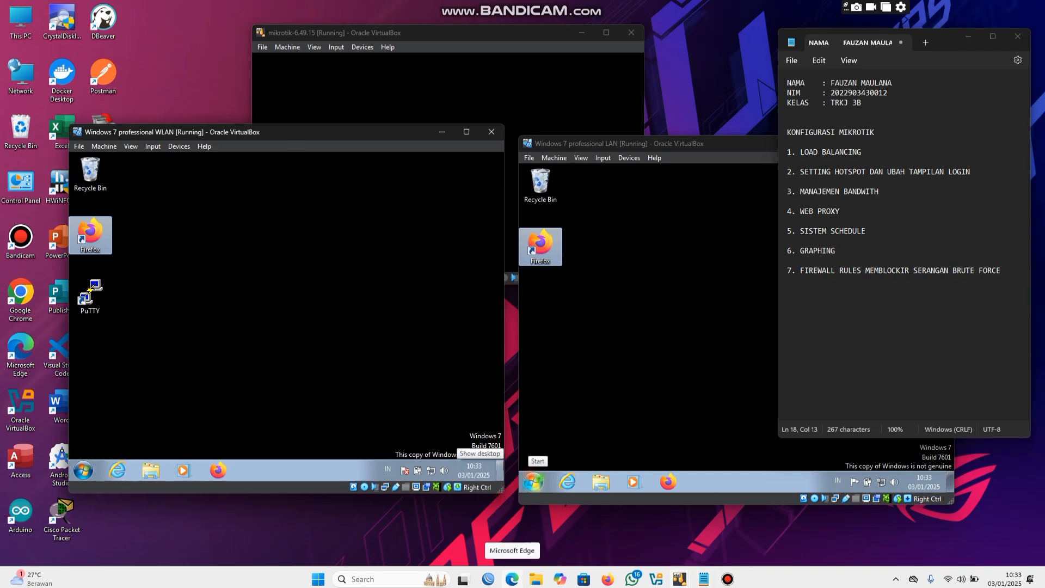
In Microsoft Edge, load 192.168.76.162, open the router's Graphs page, and maximize the browser window
click(512, 579)
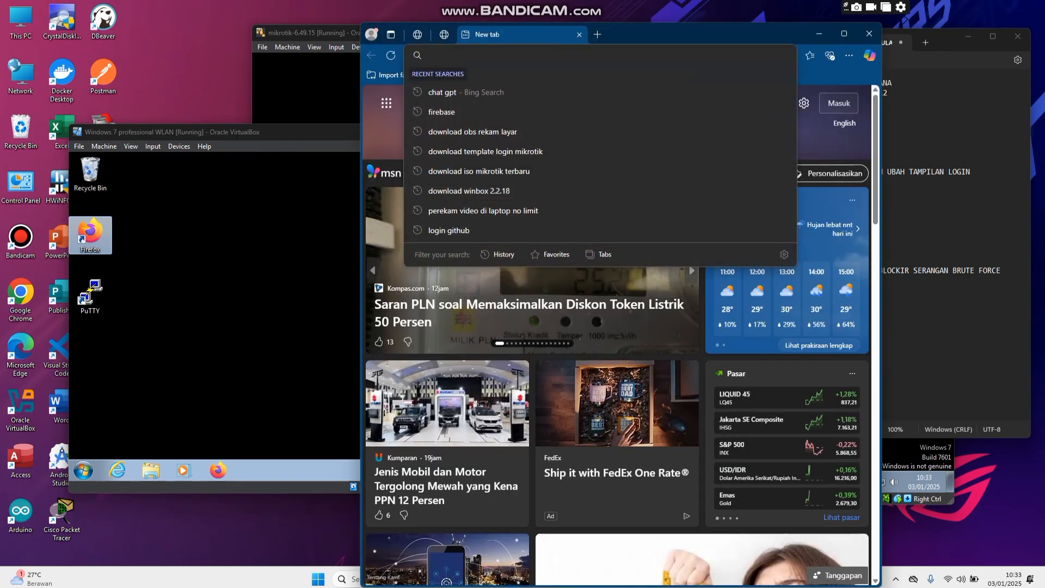
text(192)
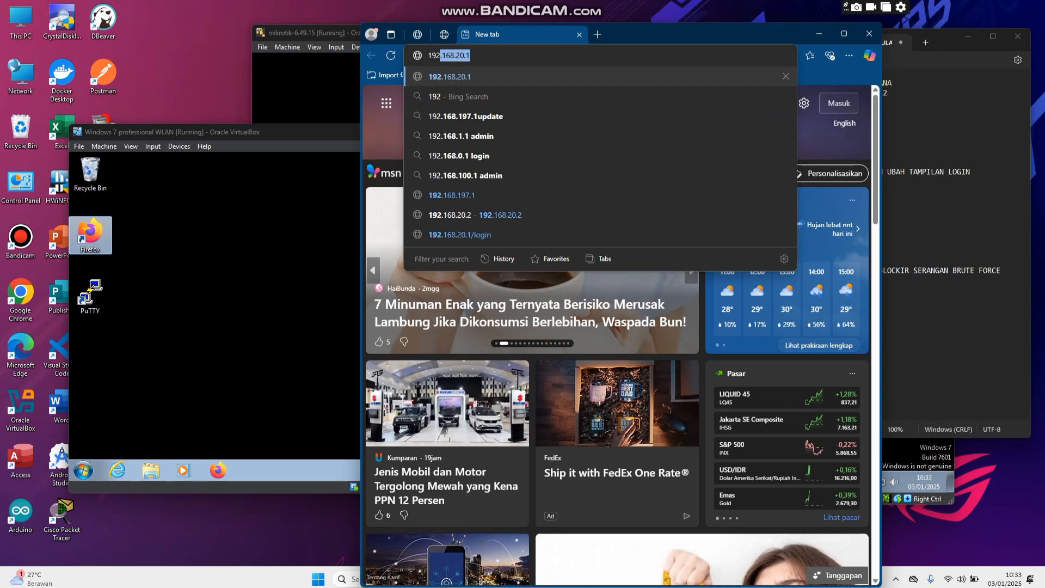
text(.168)
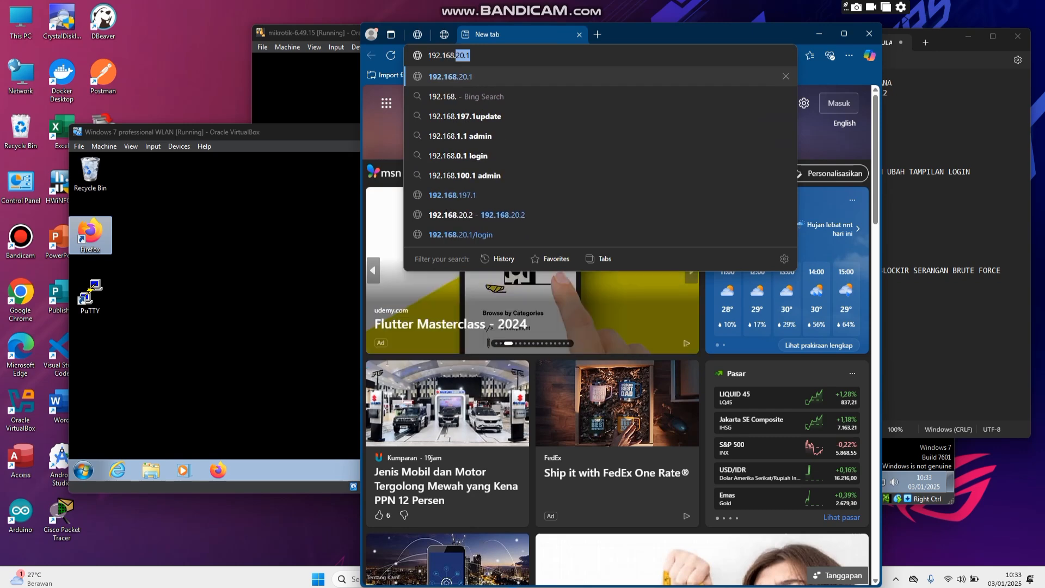
text(.76.162)
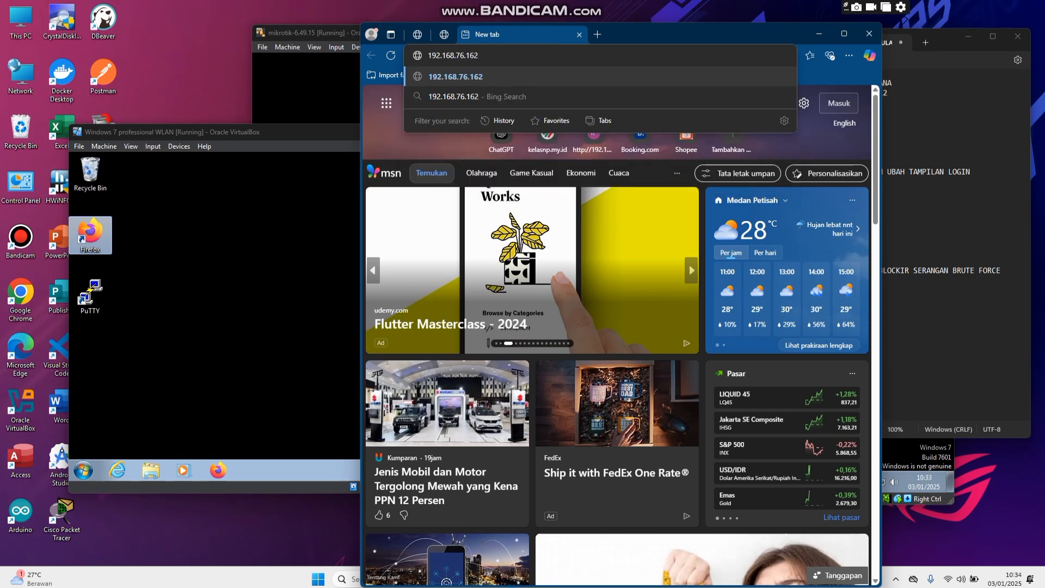
key(Return)
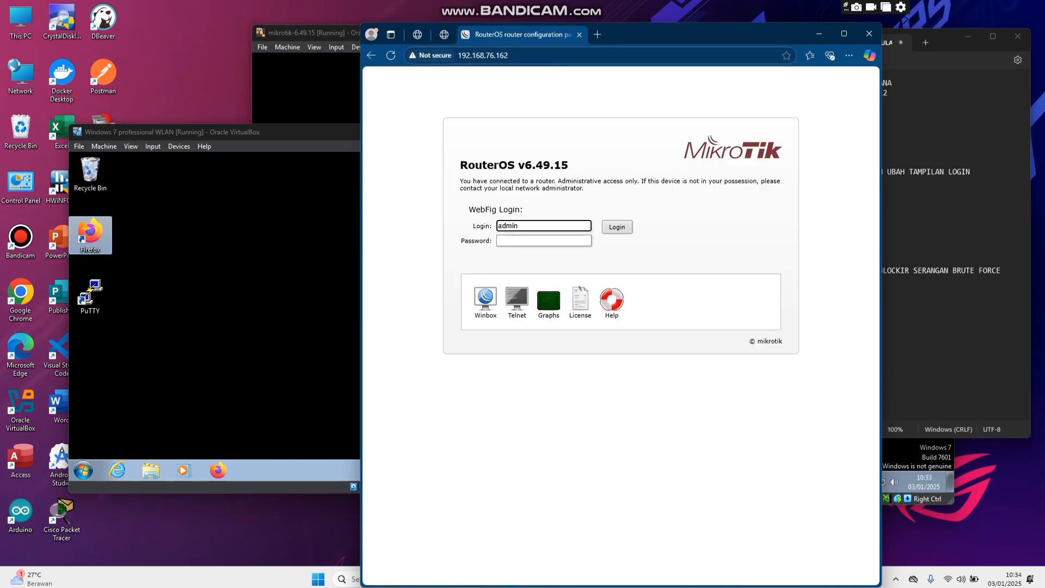
click(549, 299)
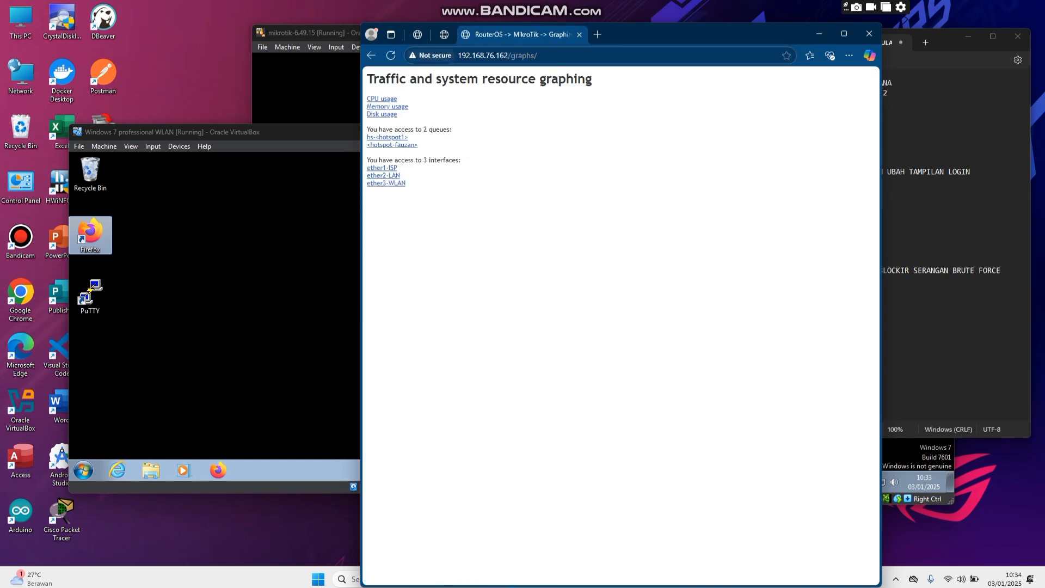
click(844, 34)
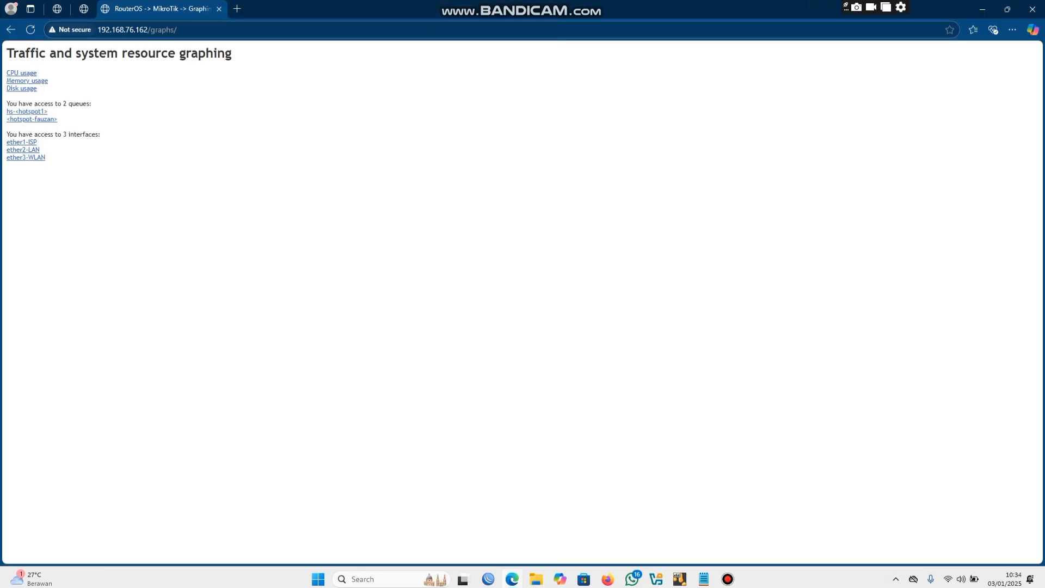
View the statistics graphs for ether1-ISP, ether2-LAN, ether3-WLAN and the hs-<hotspot1> queue, returning to the graph list after each
click(21, 142)
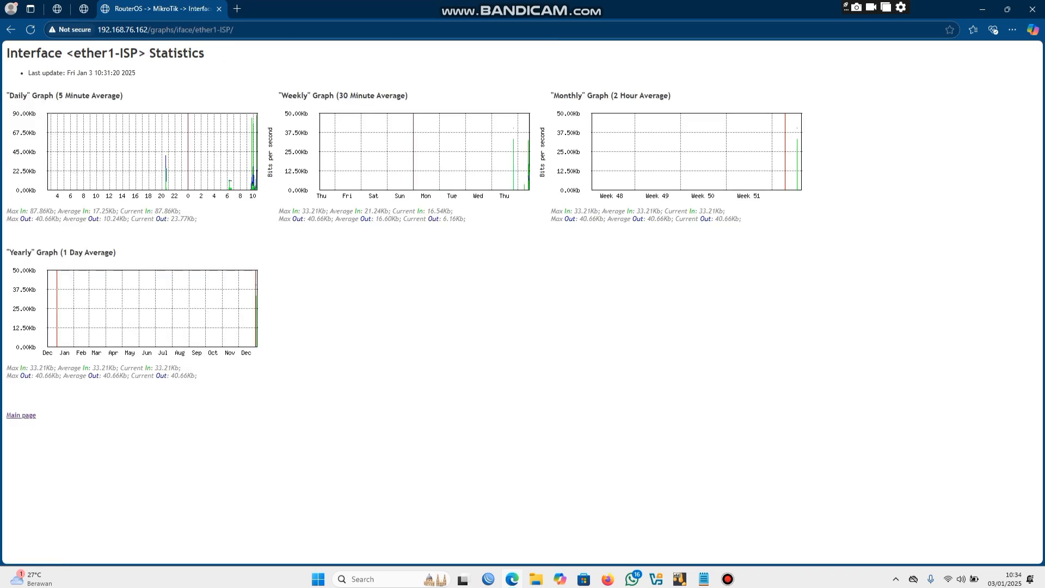
click(11, 29)
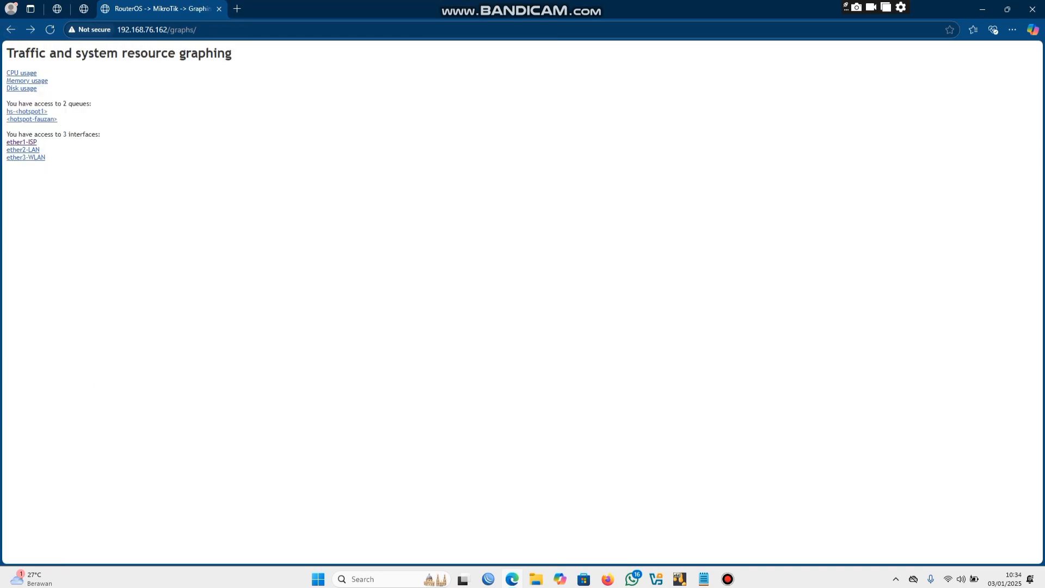
click(23, 149)
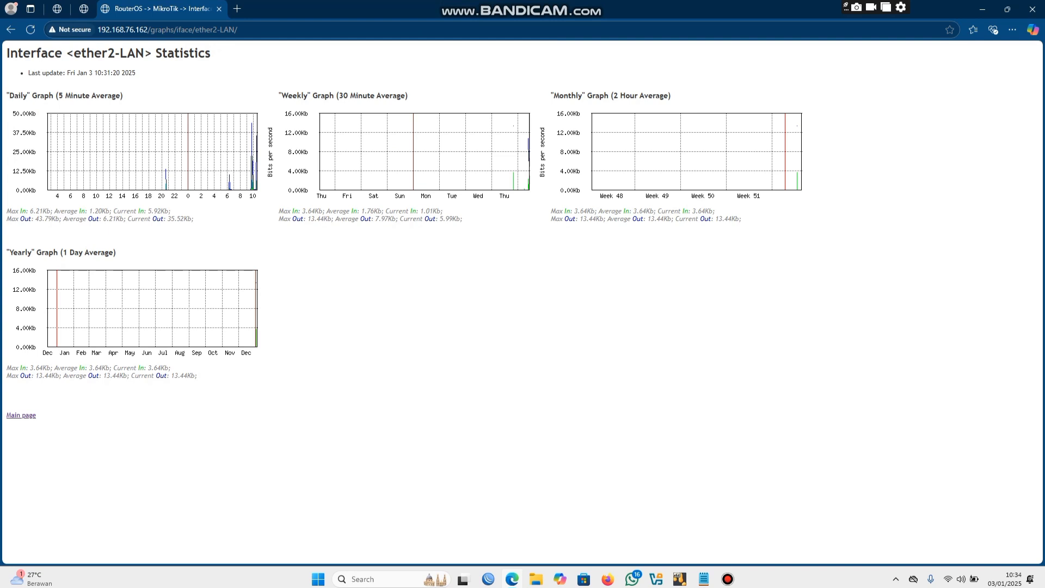
click(11, 29)
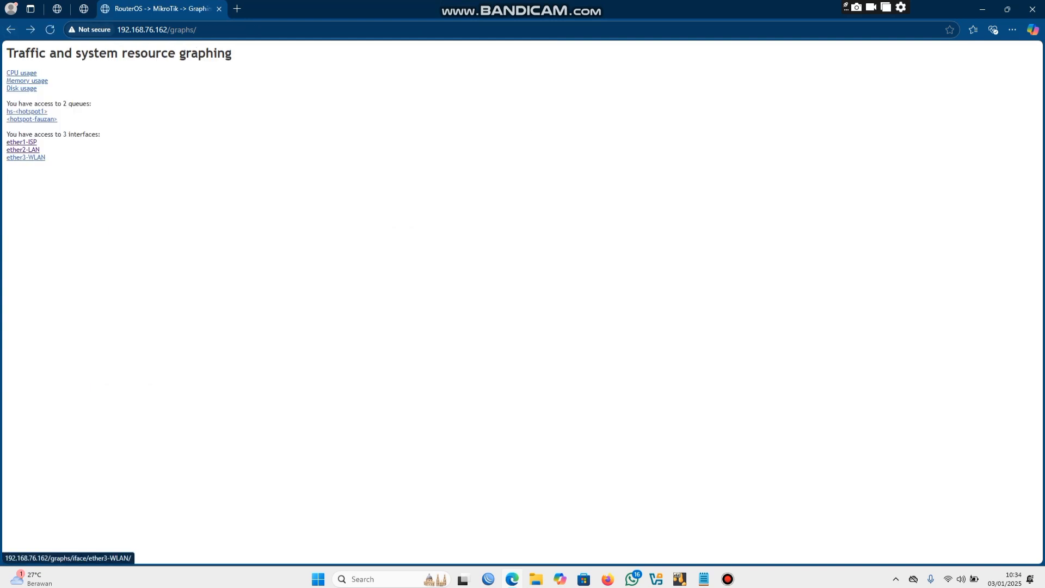
click(23, 157)
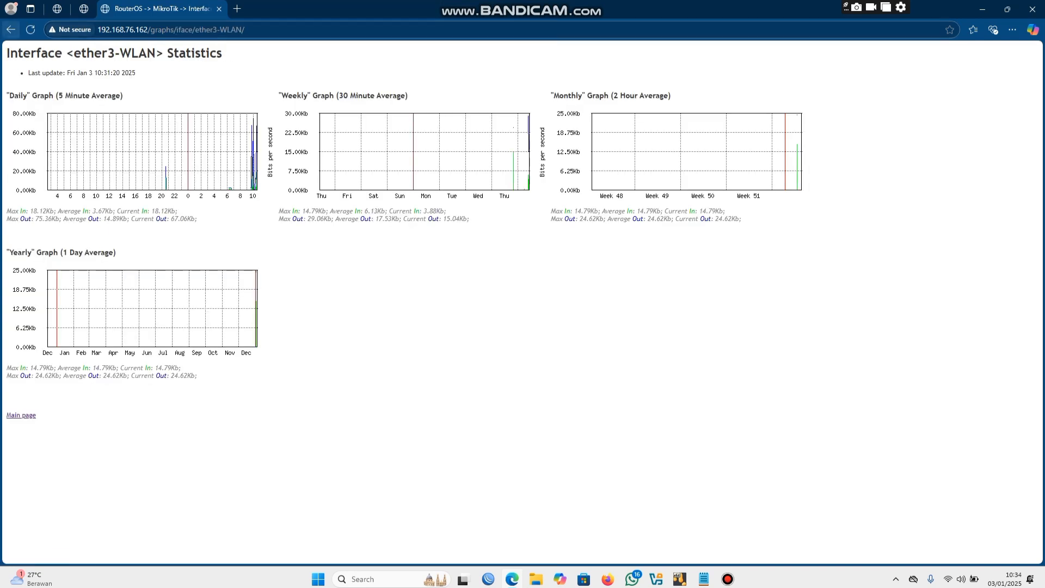
click(10, 29)
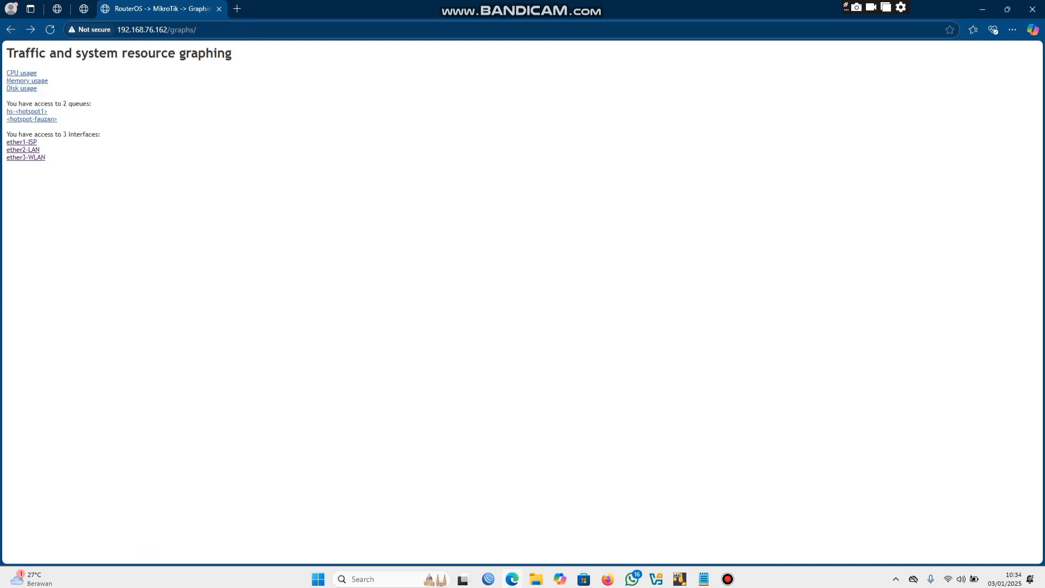
click(27, 111)
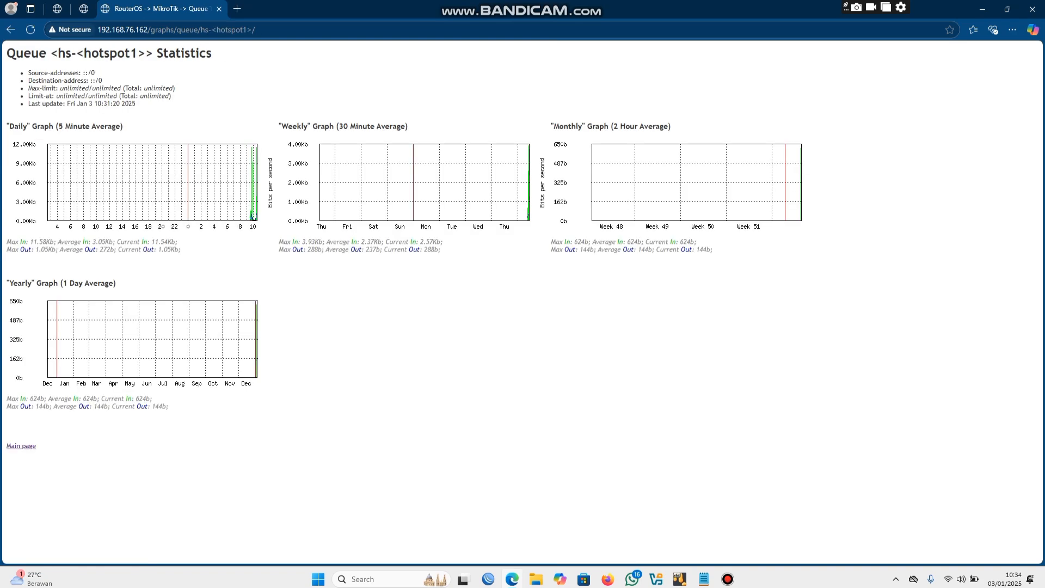
click(10, 30)
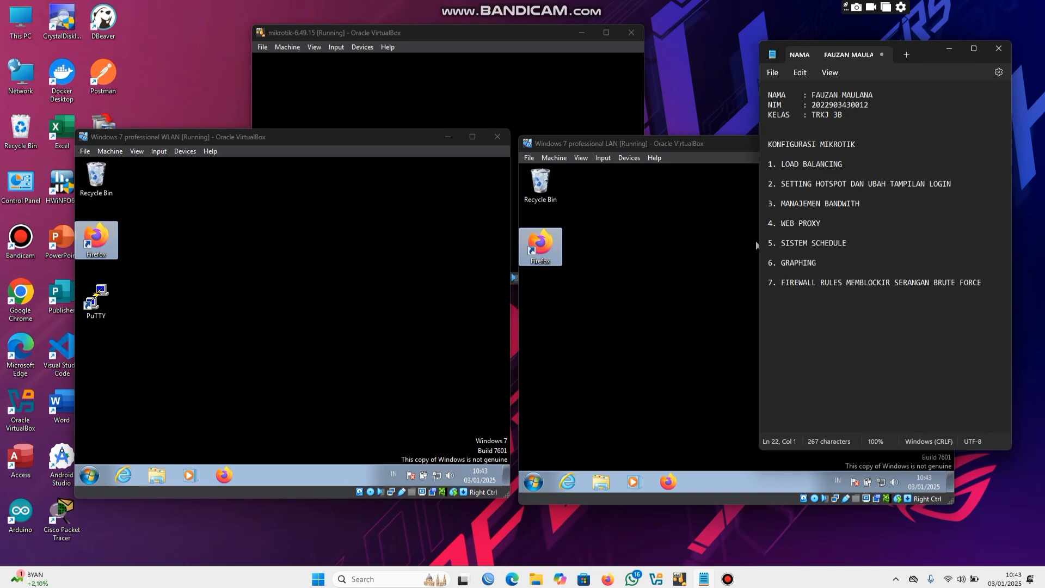
Switch to WinBox and open firewall filter rule 16 for port 8291 to inspect its address-list action
click(488, 579)
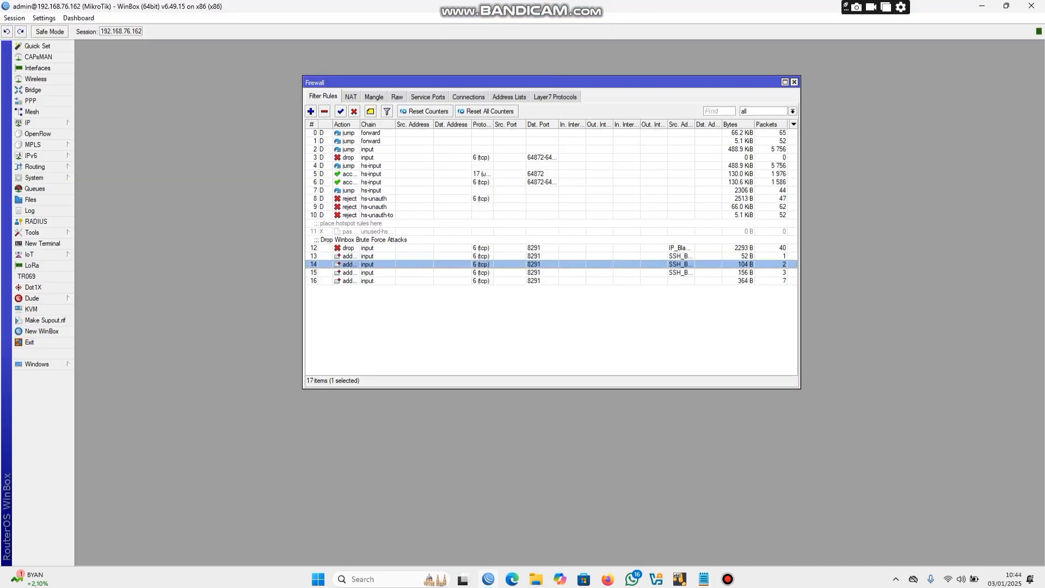
drag(552, 82, 521, 130)
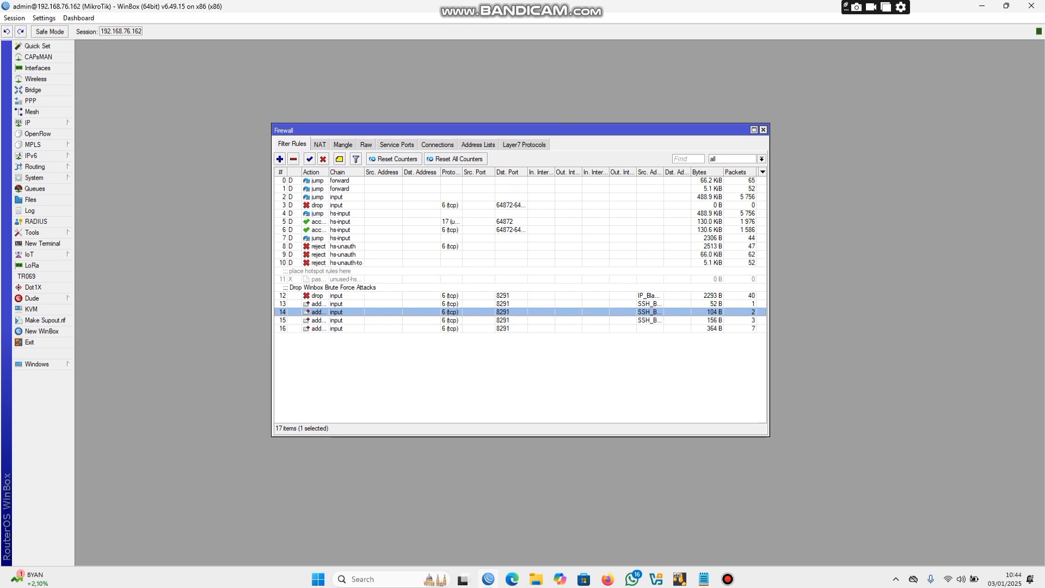
double_click(336, 328)
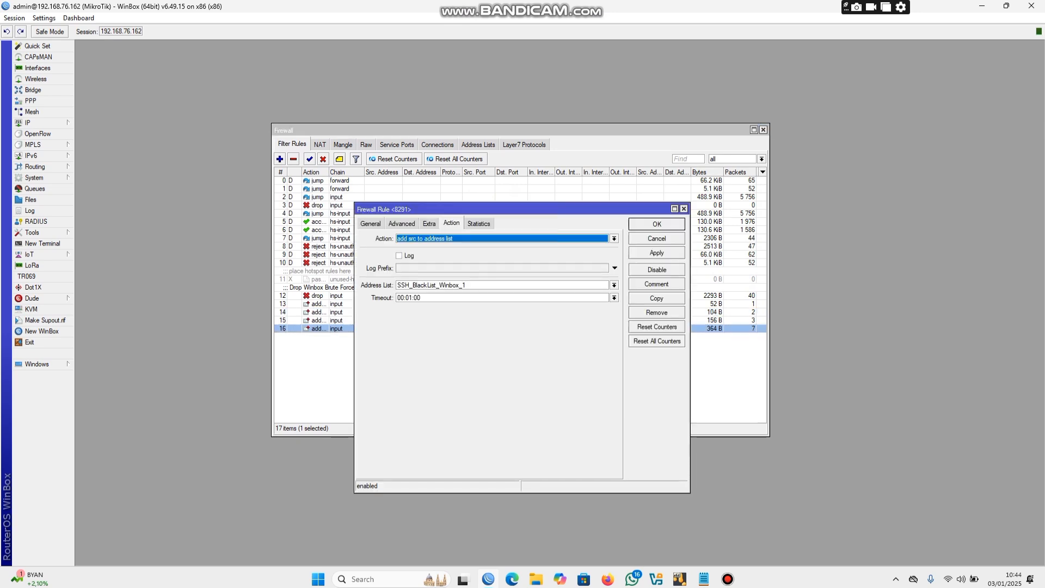
Close rule 16 and inspect the address-list actions of firewall filter rules 15, 14 and 13 for port 8291, closing each
drag(522, 209, 521, 205)
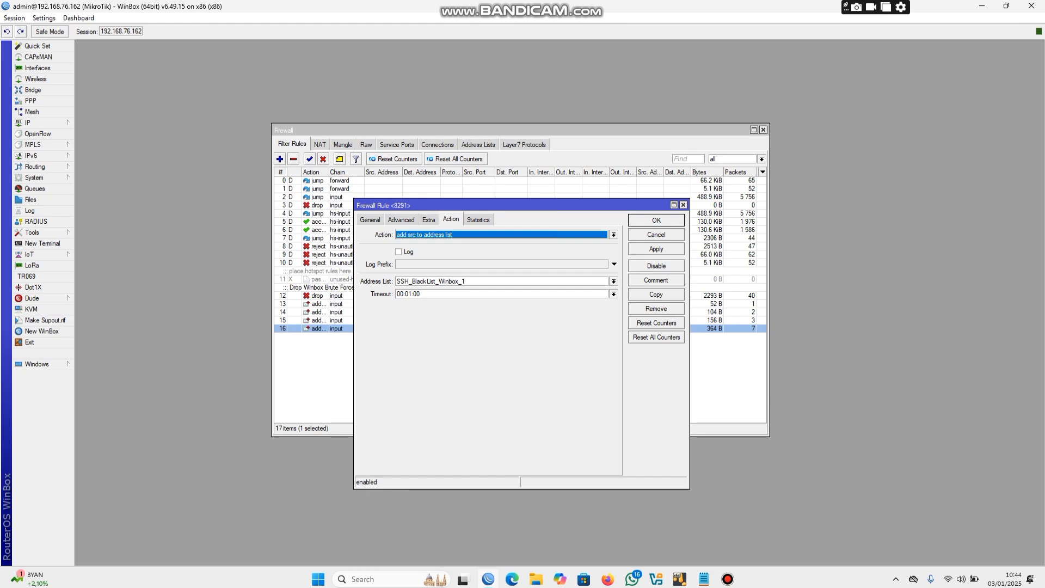
click(683, 204)
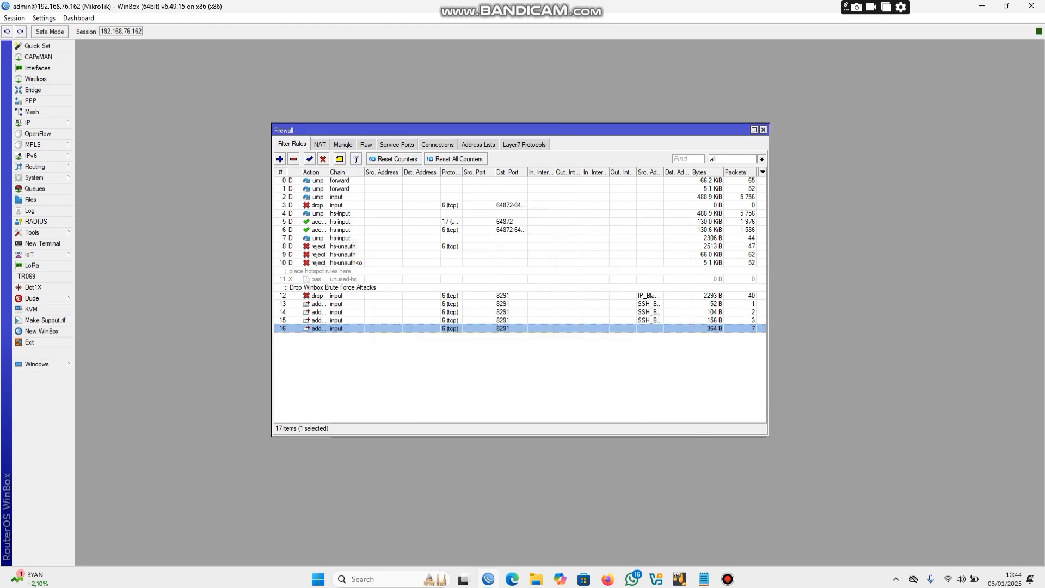
double_click(506, 320)
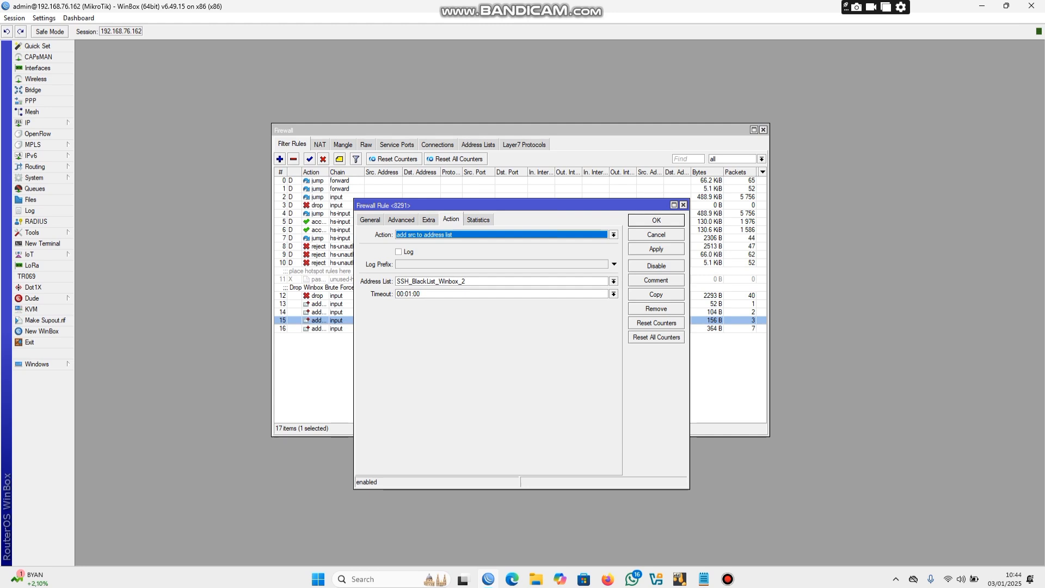
click(683, 205)
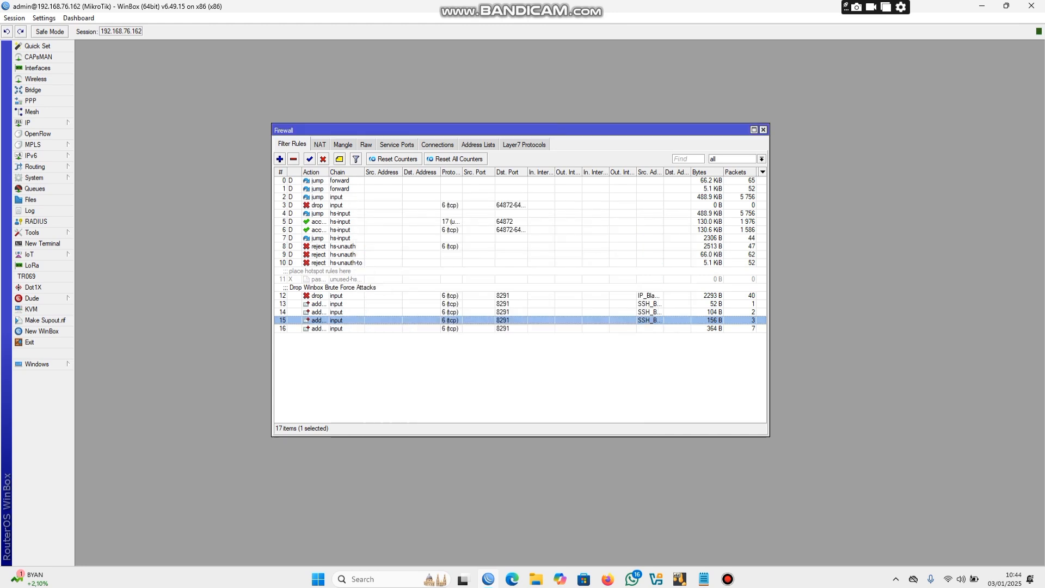
double_click(544, 312)
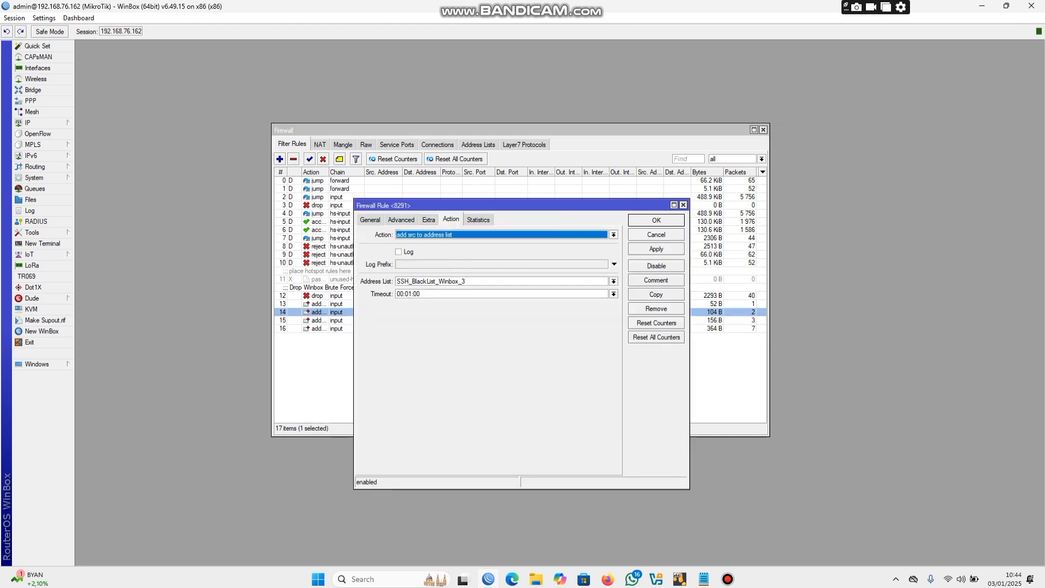
drag(532, 206, 532, 194)
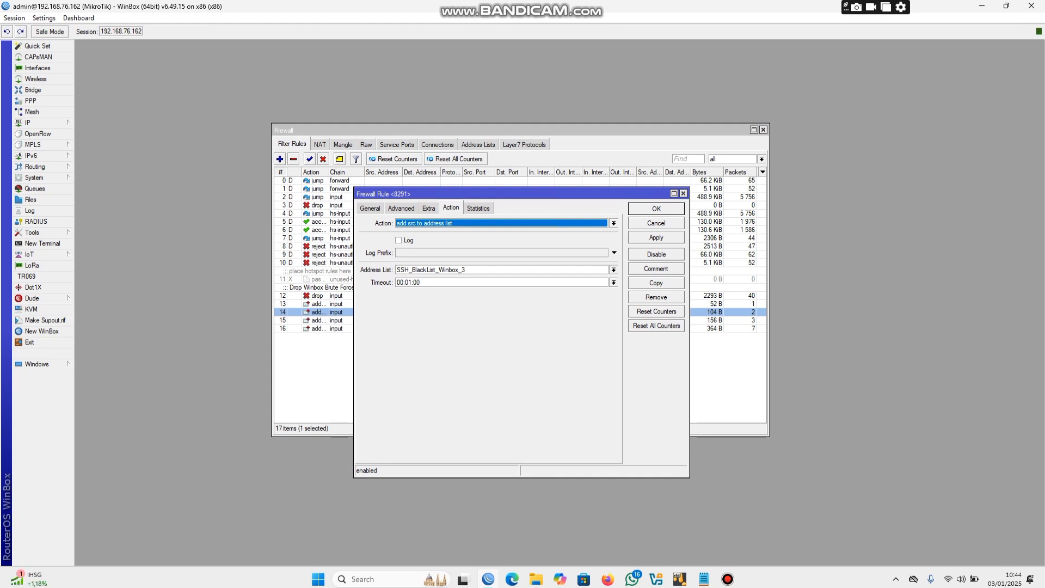
click(684, 193)
double_click(318, 304)
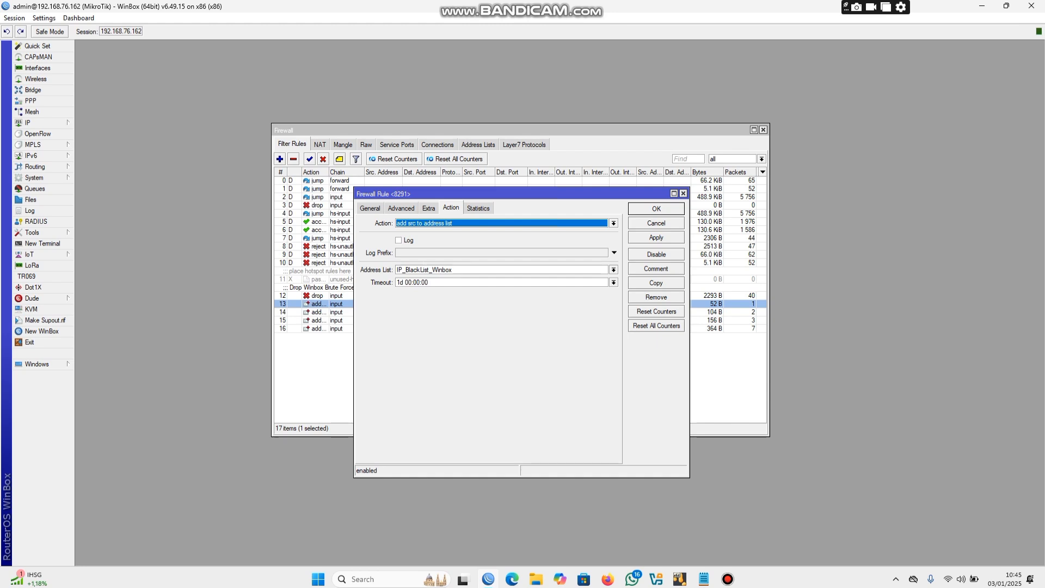
drag(518, 194, 511, 191)
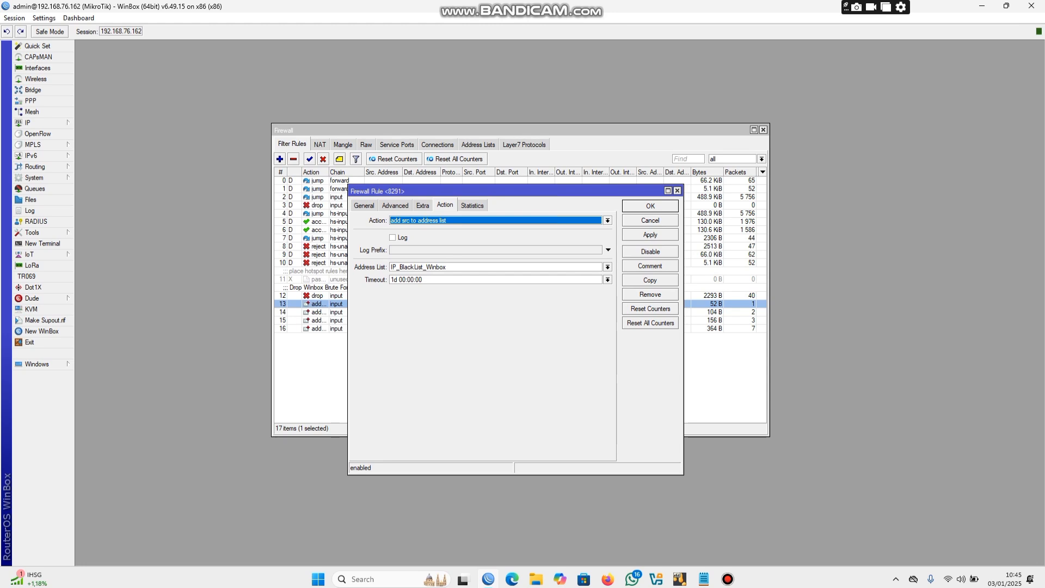
drag(511, 191, 512, 185)
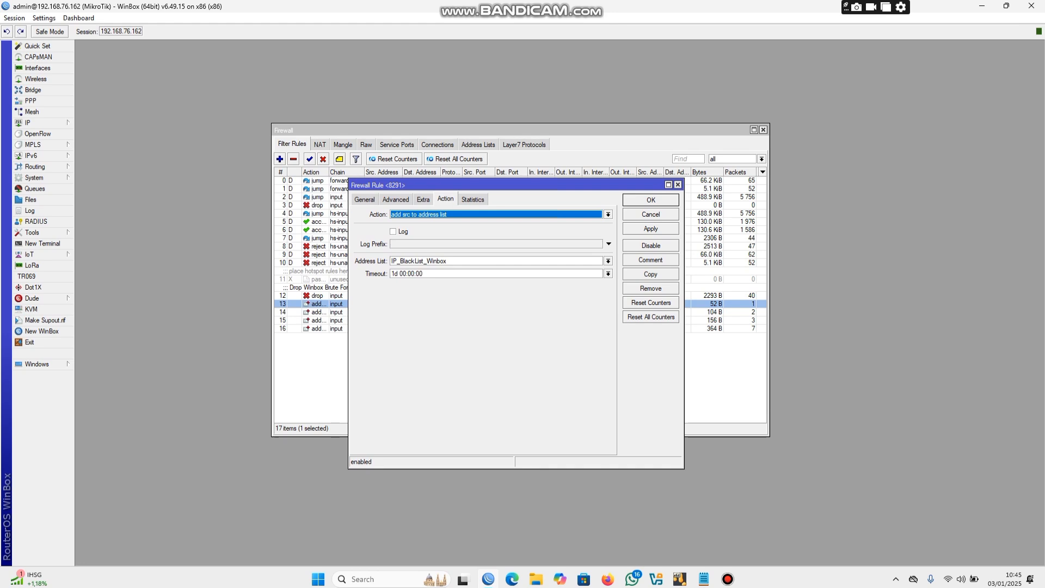
click(678, 184)
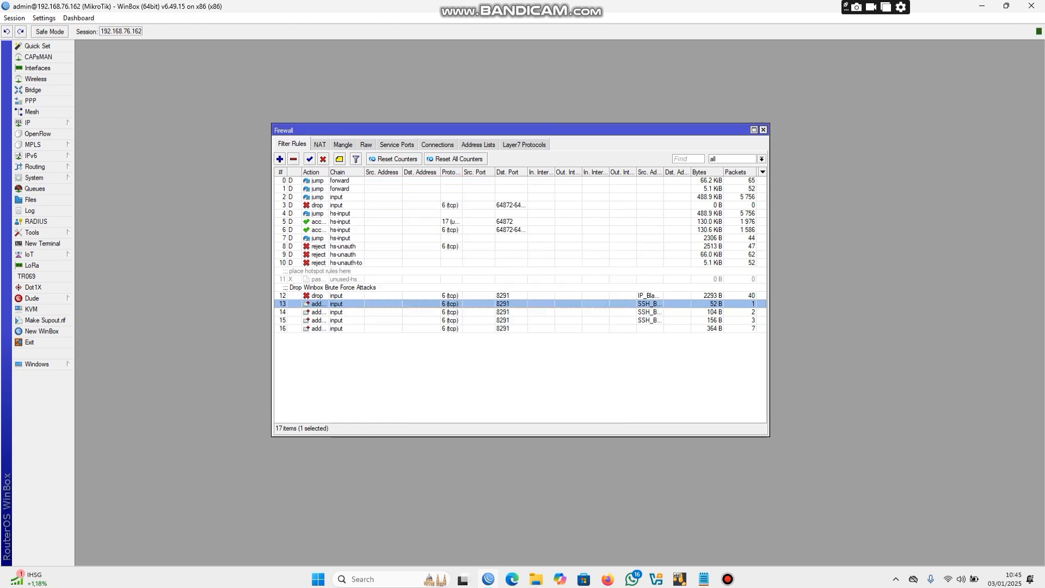
Close the Firewall window and disconnect the current router session
drag(490, 130, 392, 116)
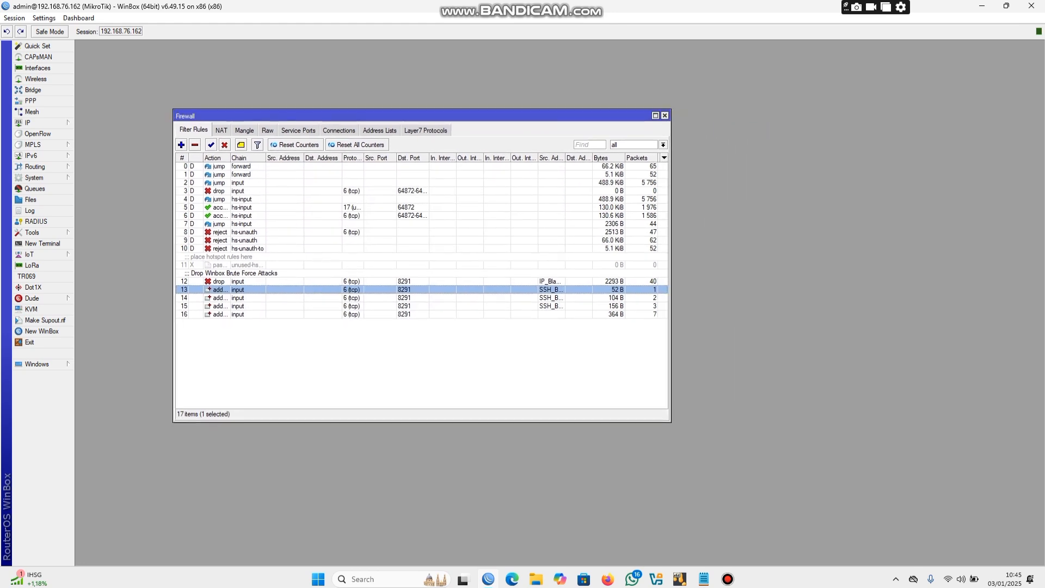
click(665, 115)
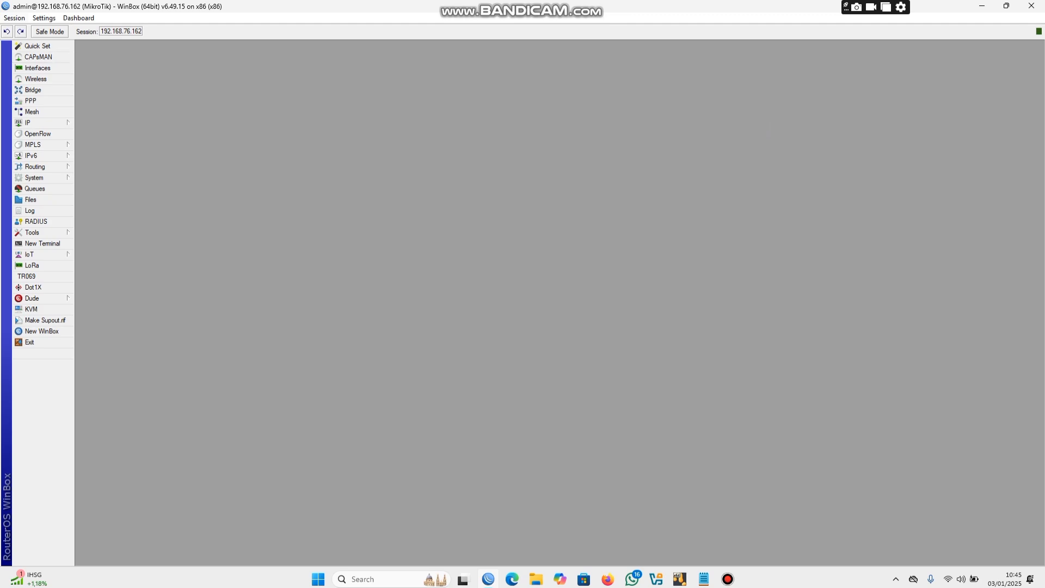
click(15, 18)
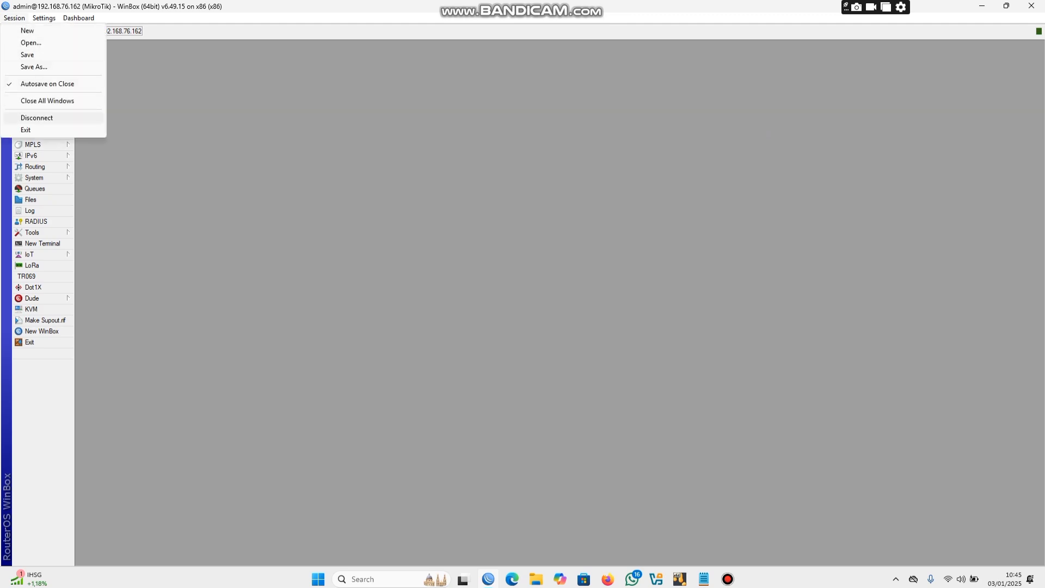
click(35, 117)
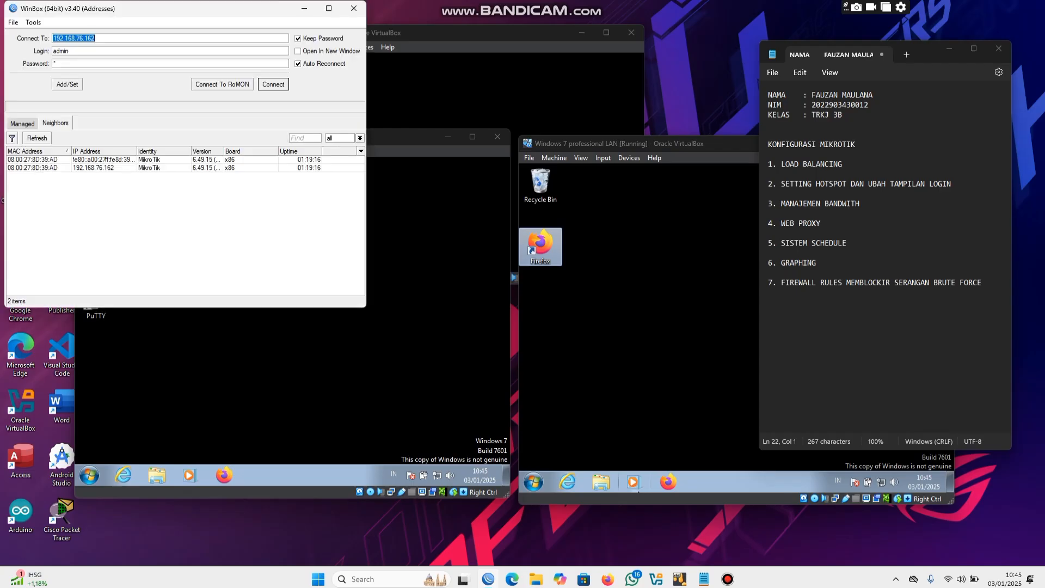
Enter an incorrect login password, select the neighbor 192.168.76.162, and try to connect as admin three times
click(58, 64)
click(94, 168)
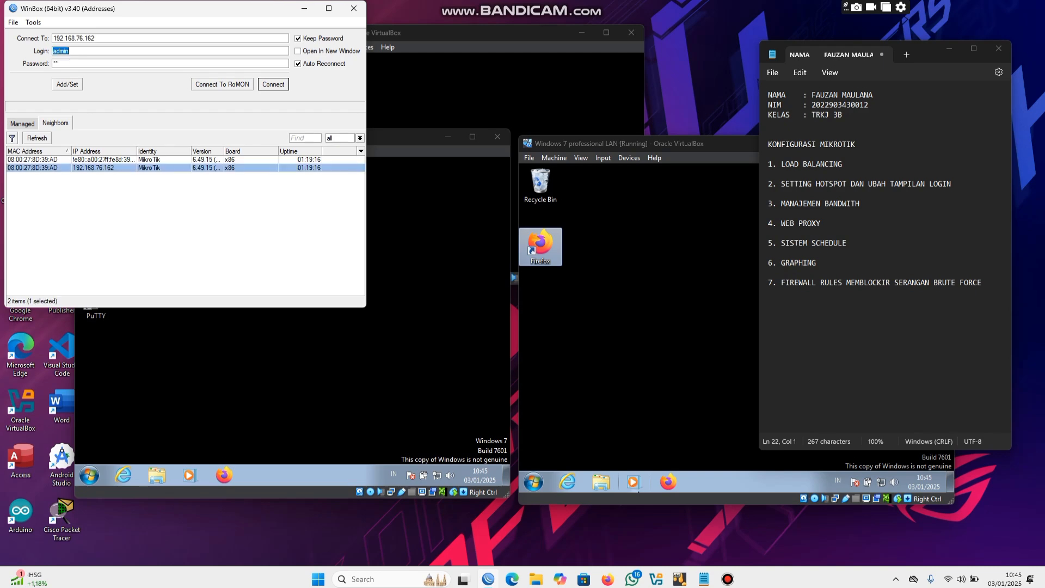
key(Return)
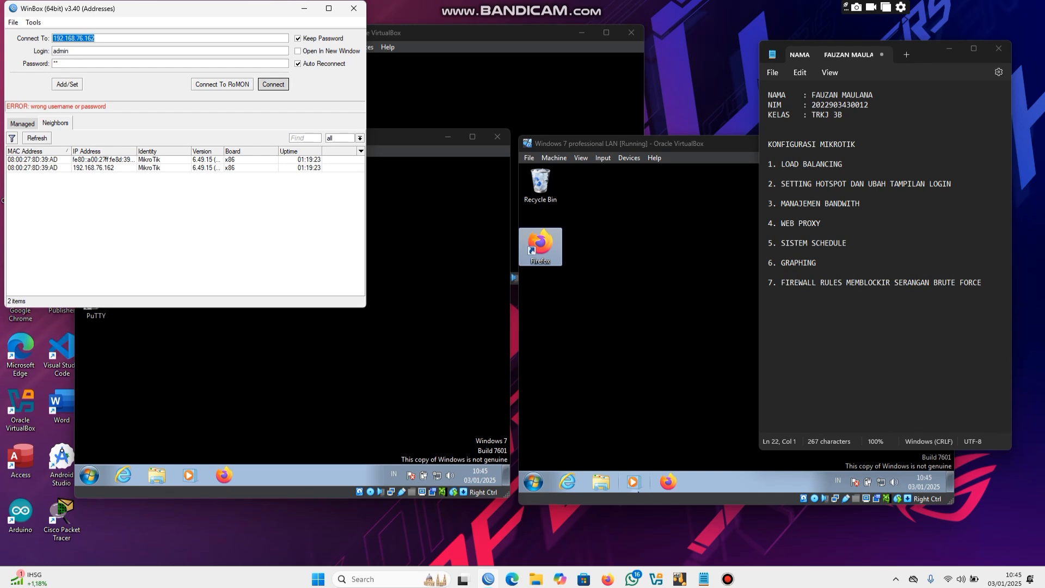
key(Return)
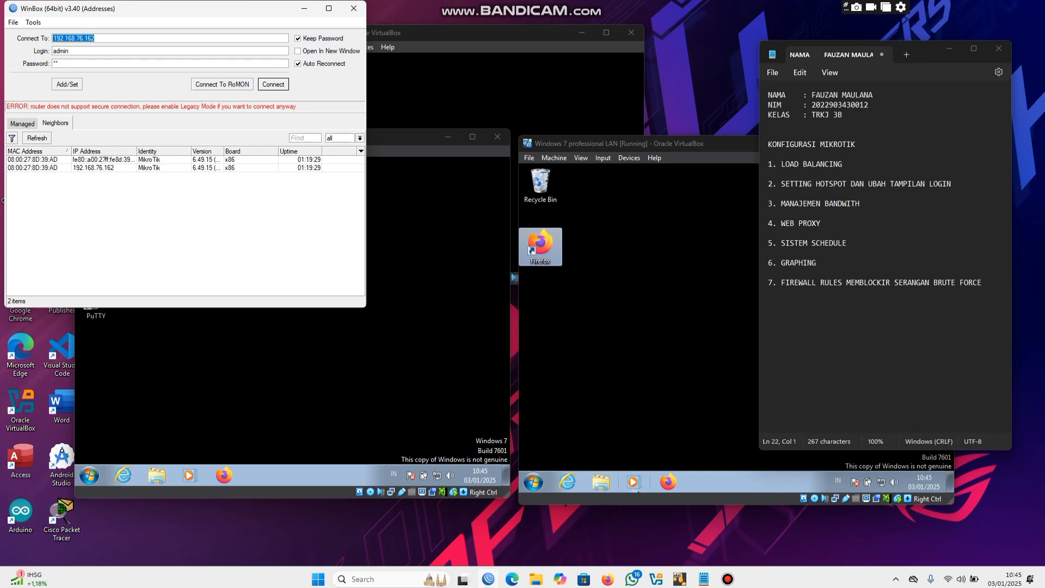
key(Return)
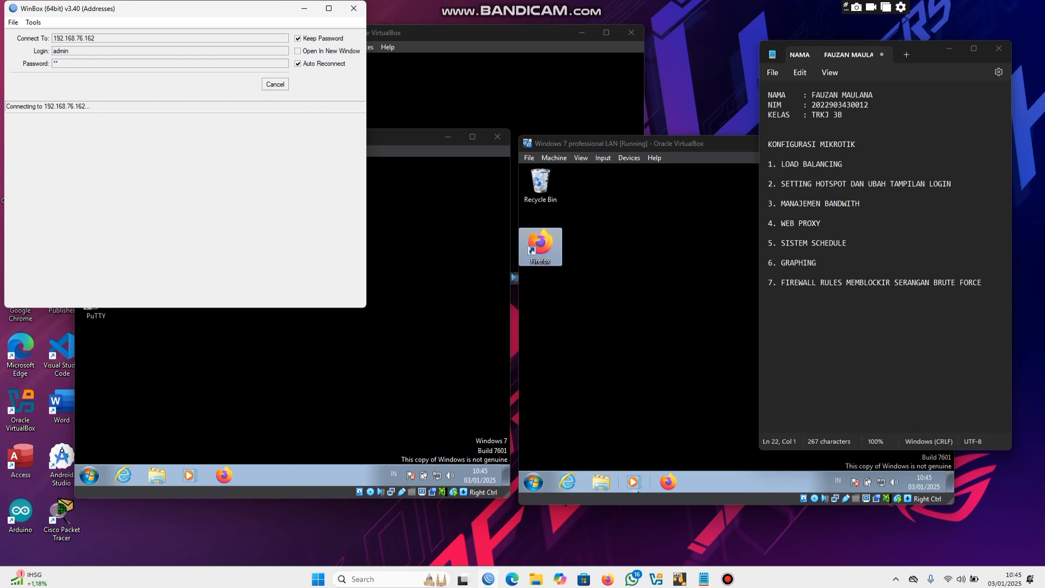
drag(194, 10, 247, 32)
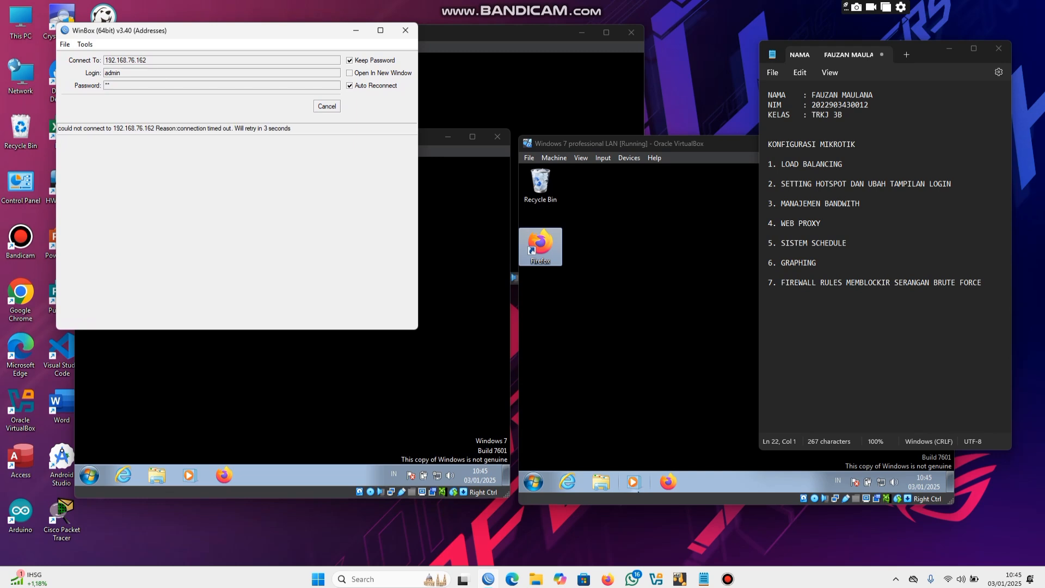
drag(247, 31, 274, 46)
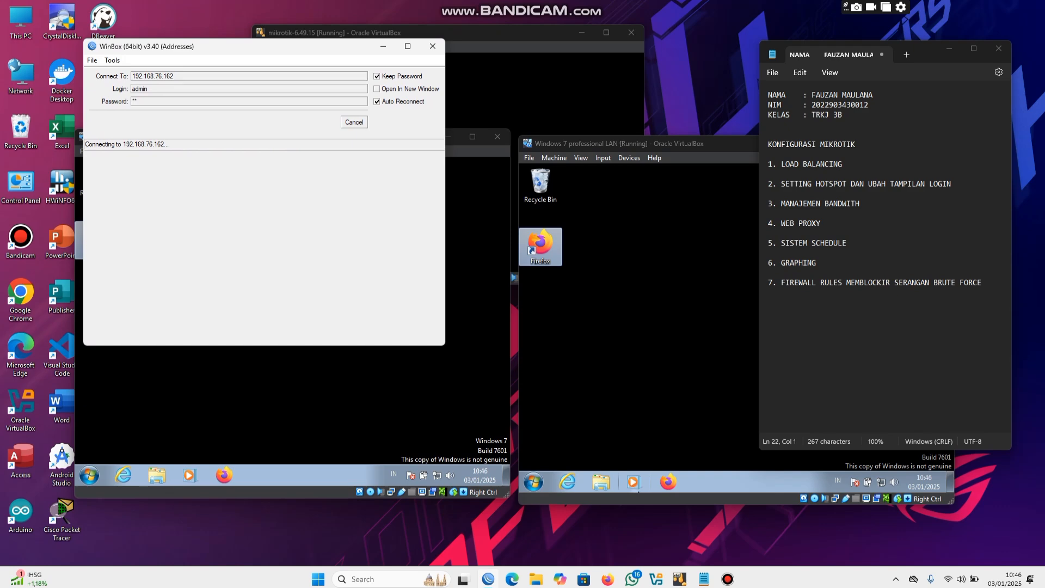
mouse_move(267, 51)
mouse_down()
mouse_move(324, 65)
mouse_move(268, 32)
mouse_up()
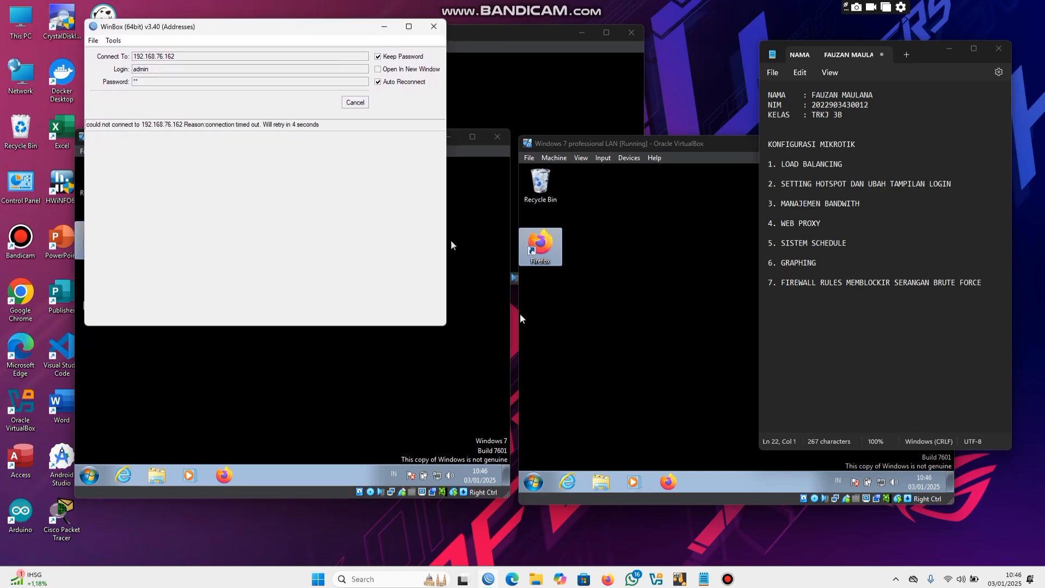